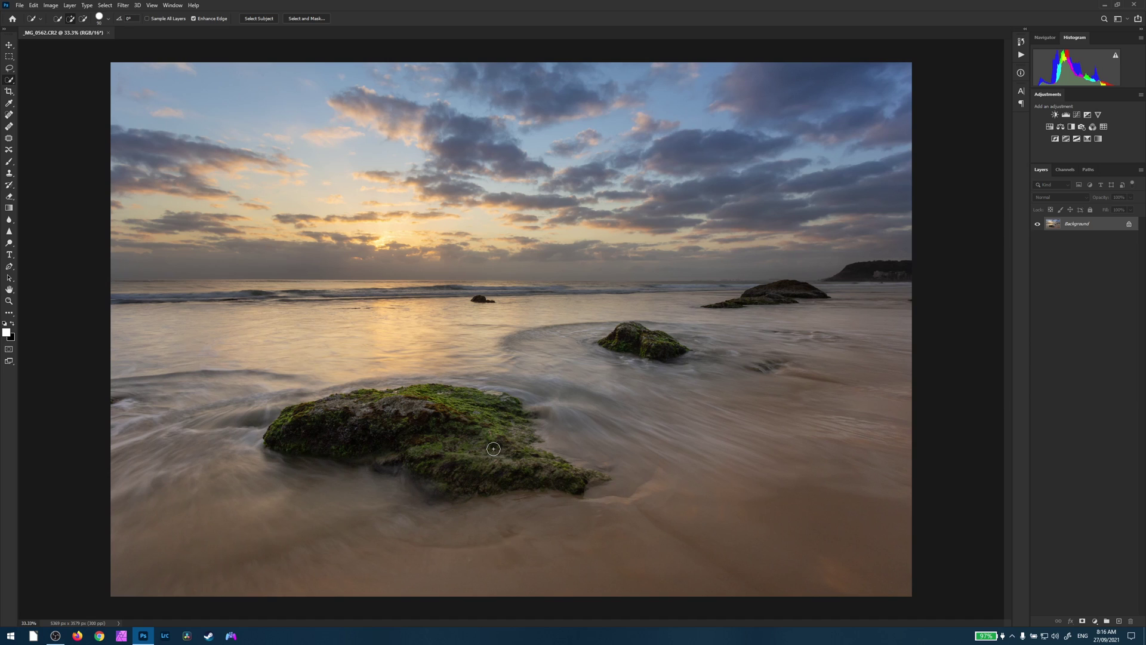
# Duplicate the photo and try a Levels brightening with the white point at 181, then cancel it
pyautogui.hotkey('ctrl', 'j')
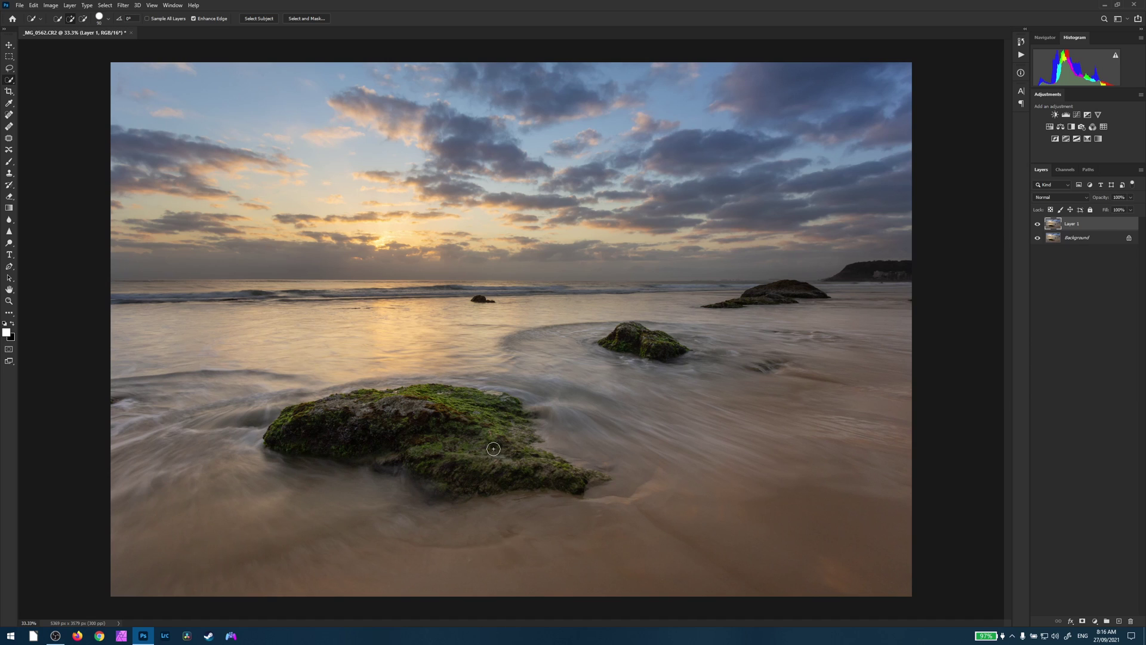
pyautogui.hotkey('ctrl', 'l')
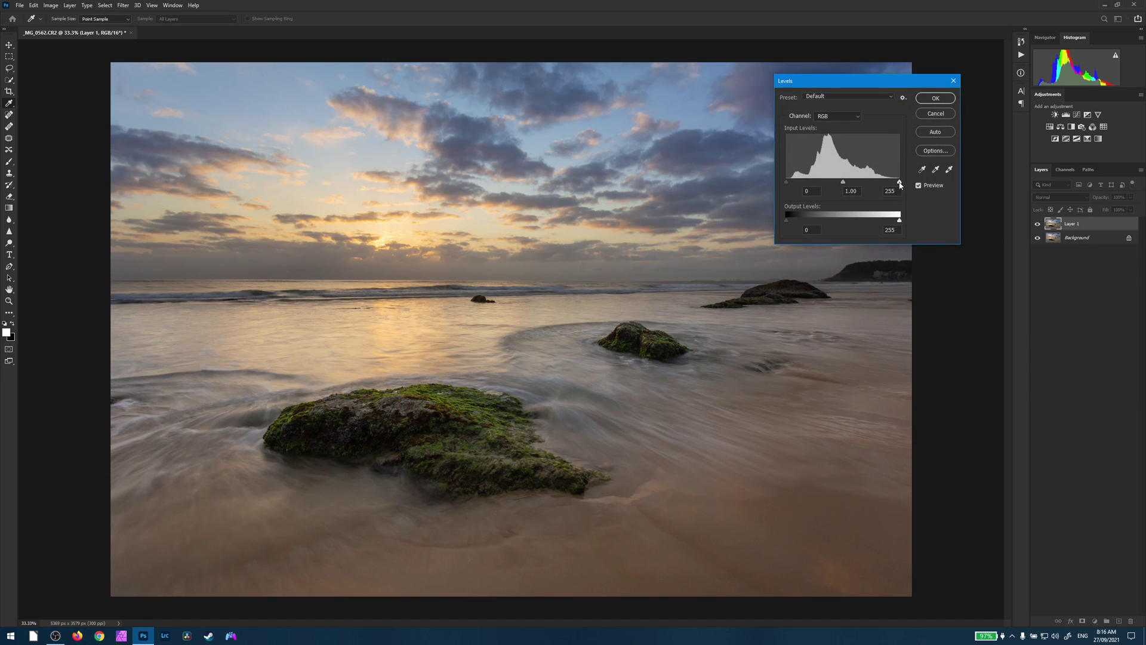
pyautogui.moveTo(900, 184); pyautogui.dragTo(870, 183)
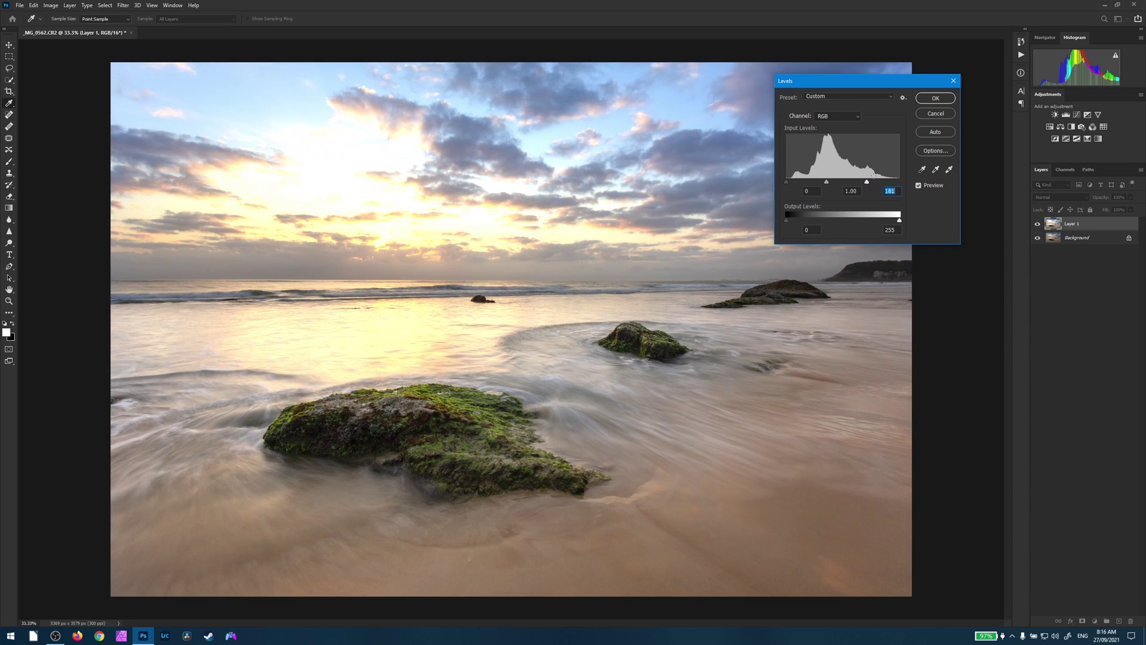
pyautogui.click(936, 114)
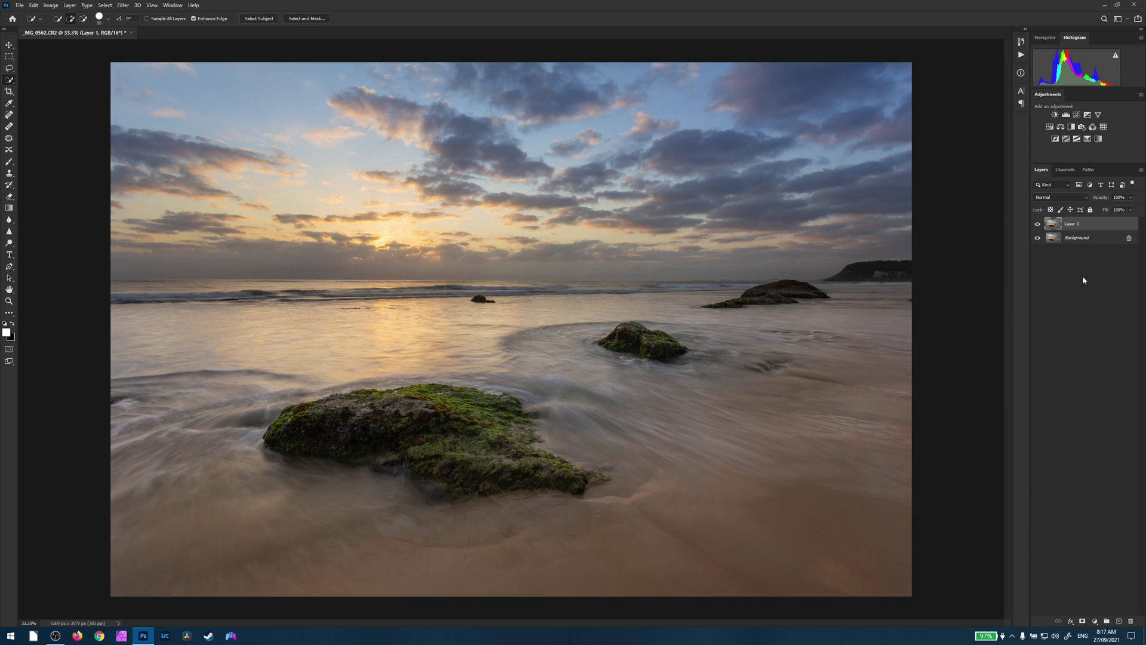
# Delete Layer 1 so only the Background remains
pyautogui.rightClick(1083, 228)
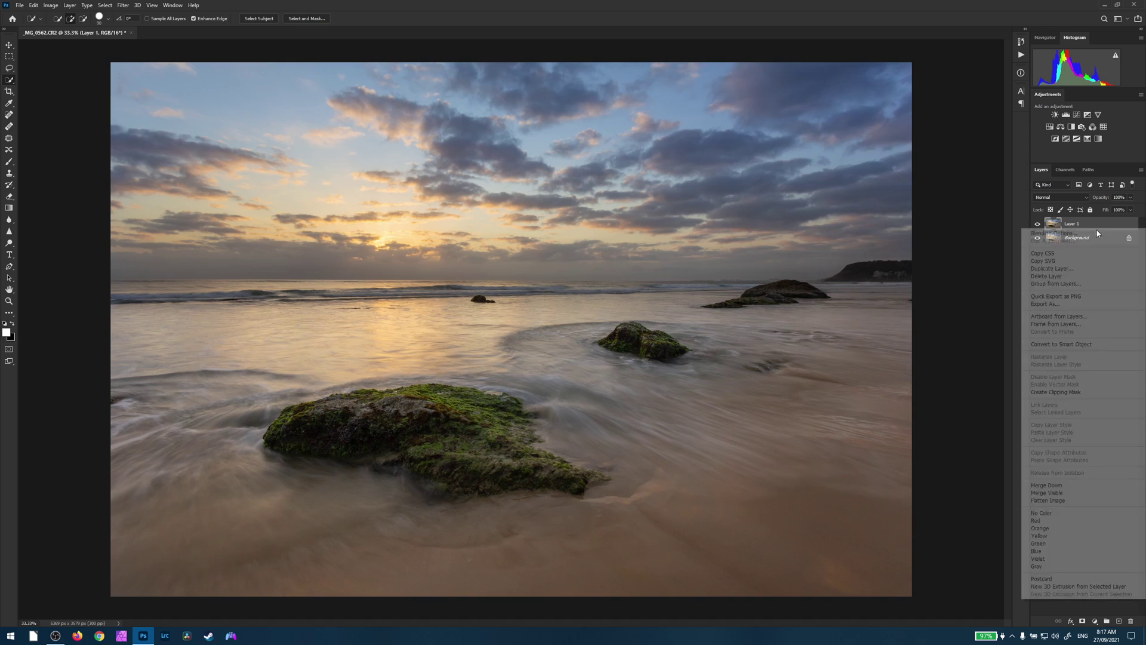
pyautogui.click(1069, 267)
pyautogui.click(529, 232)
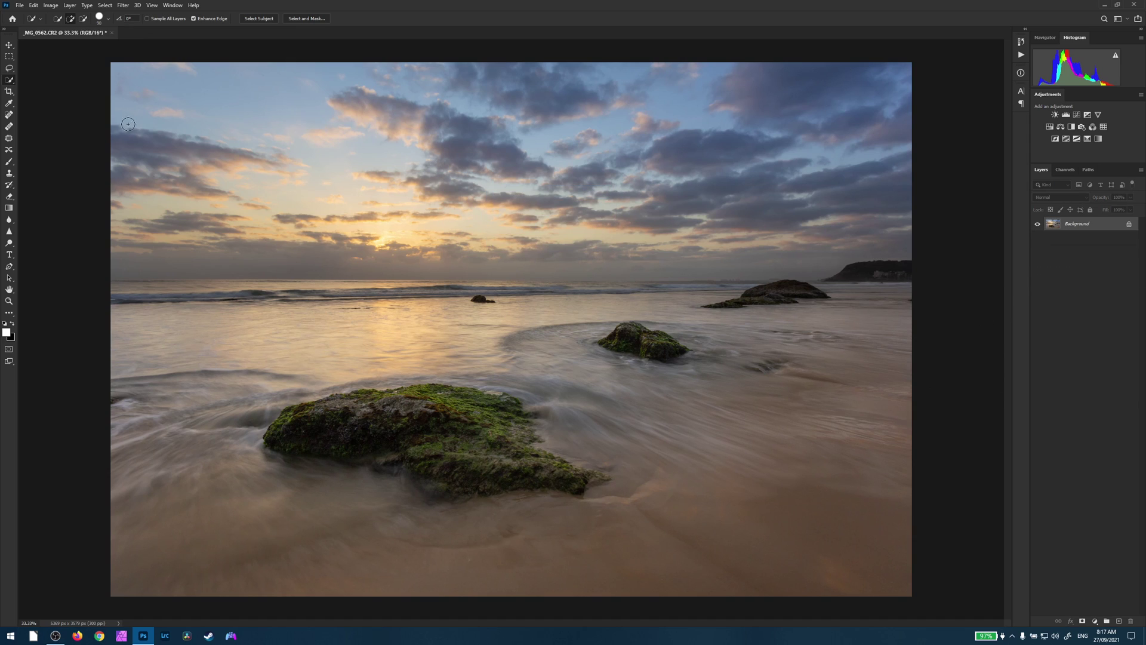
# Open the raw file _MG_0562.CR2 in Camera Raw
pyautogui.click(19, 5)
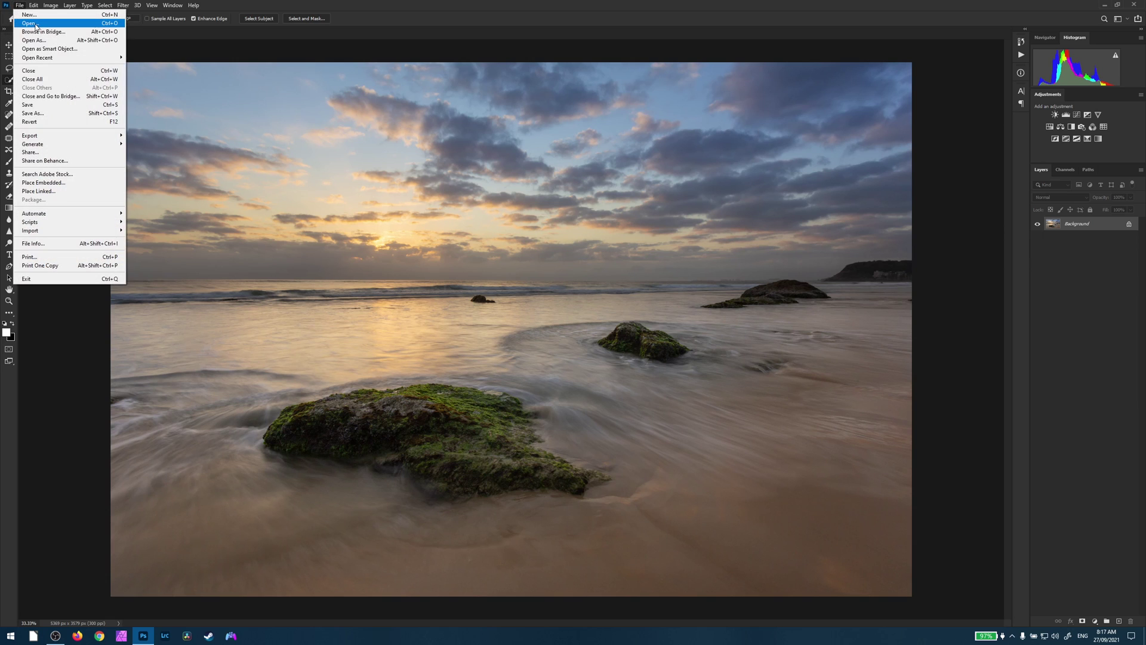
pyautogui.click(36, 25)
pyautogui.click(521, 82)
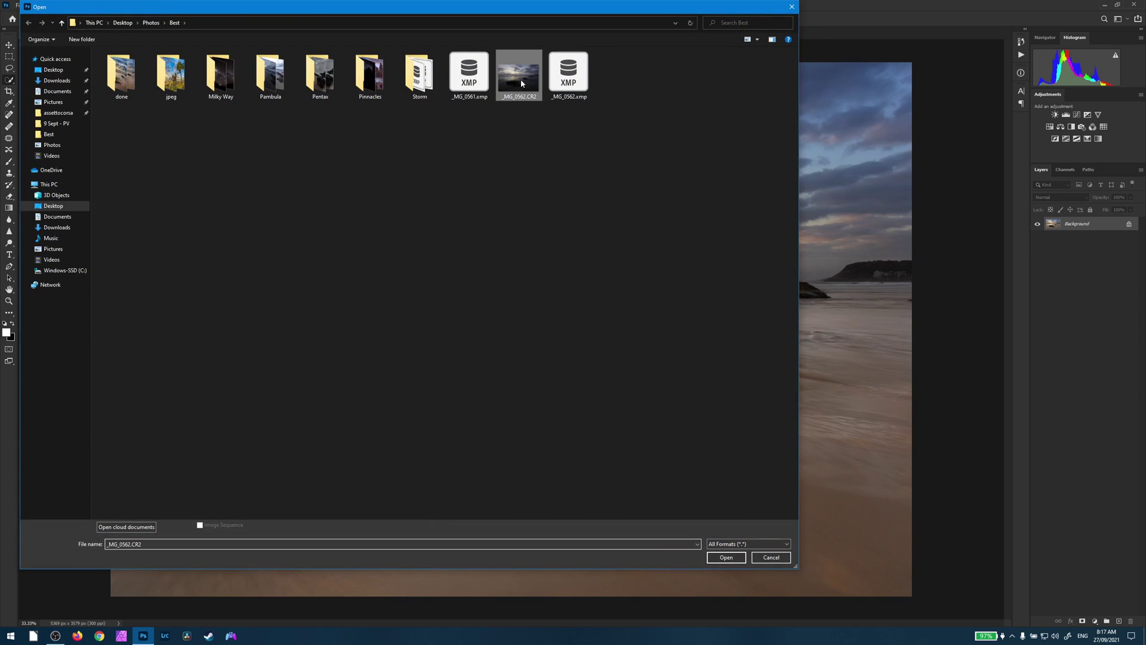
pyautogui.click(727, 558)
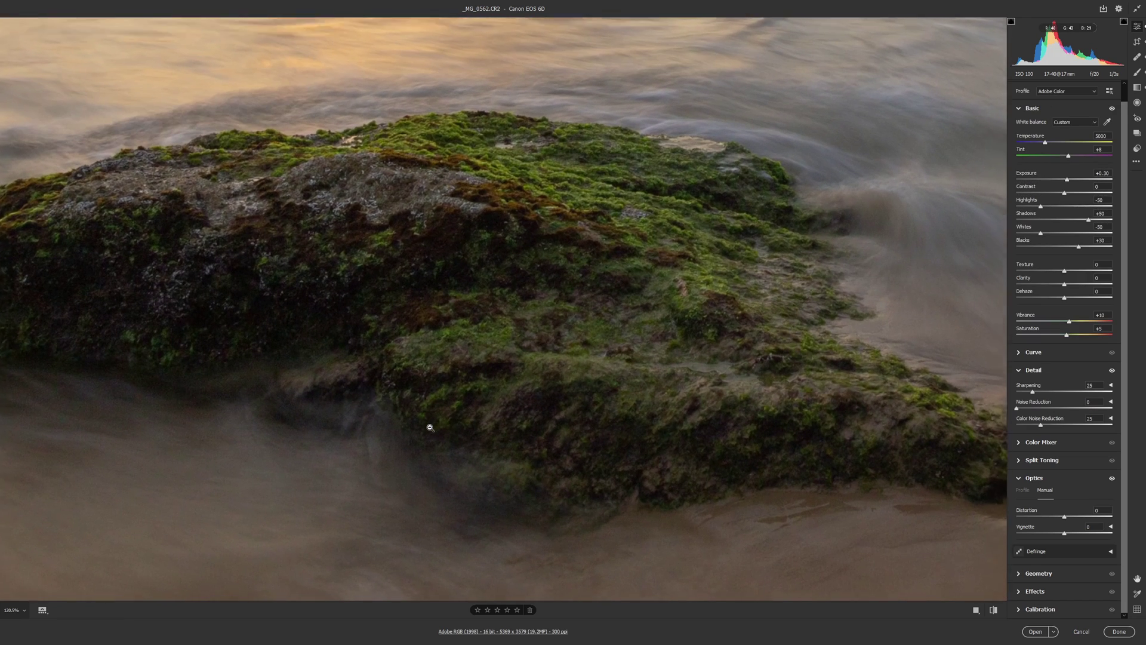
# Raise Exposure to +1.50, add clarity and warmer temperature, and send the image to Photoshop
pyautogui.click(427, 428)
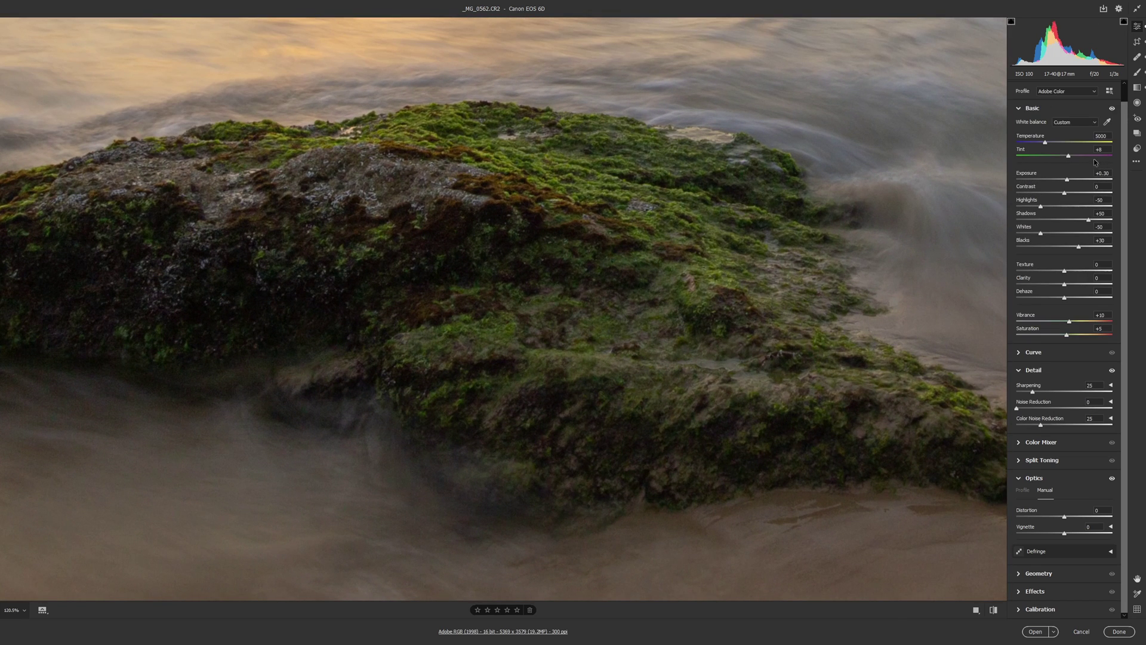
pyautogui.moveTo(1069, 180)
pyautogui.mouseDown()
pyautogui.moveTo(1080, 181)
pyautogui.moveTo(1075, 195)
pyautogui.mouseUp()
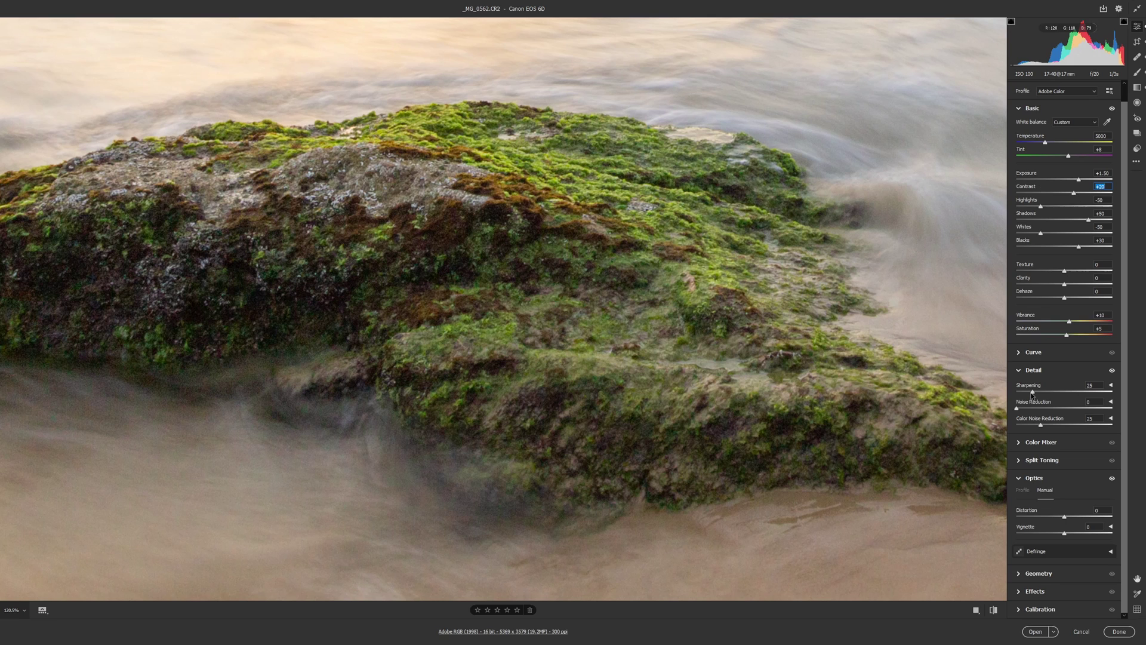
pyautogui.moveTo(1065, 285); pyautogui.dragTo(1072, 286)
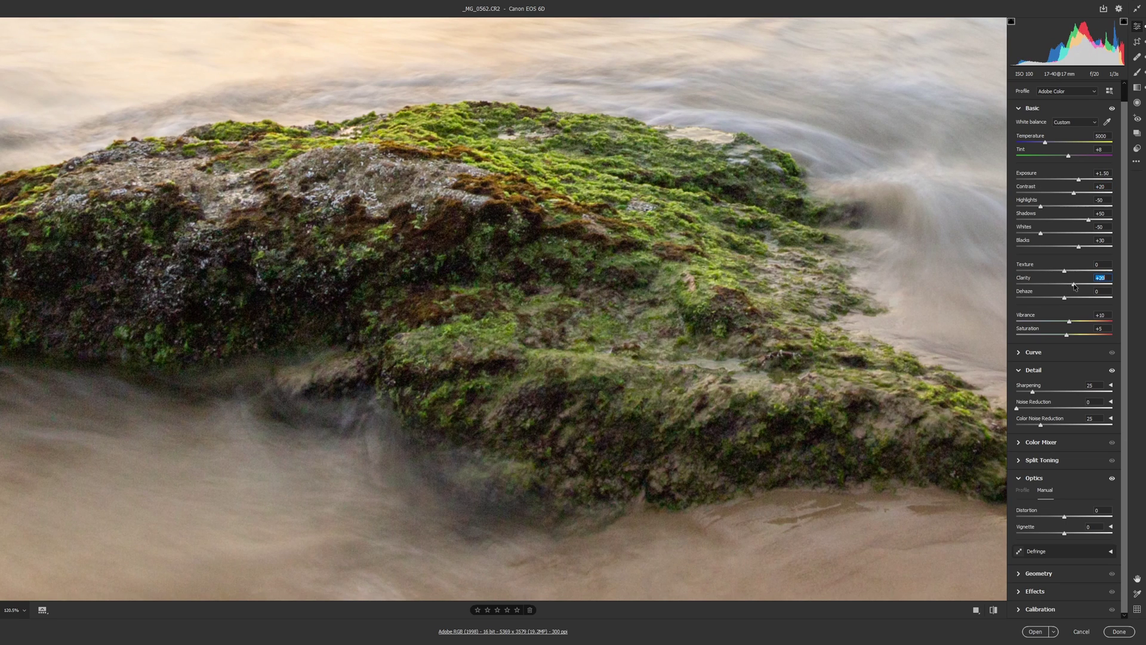
pyautogui.moveTo(1045, 143); pyautogui.dragTo(1054, 143)
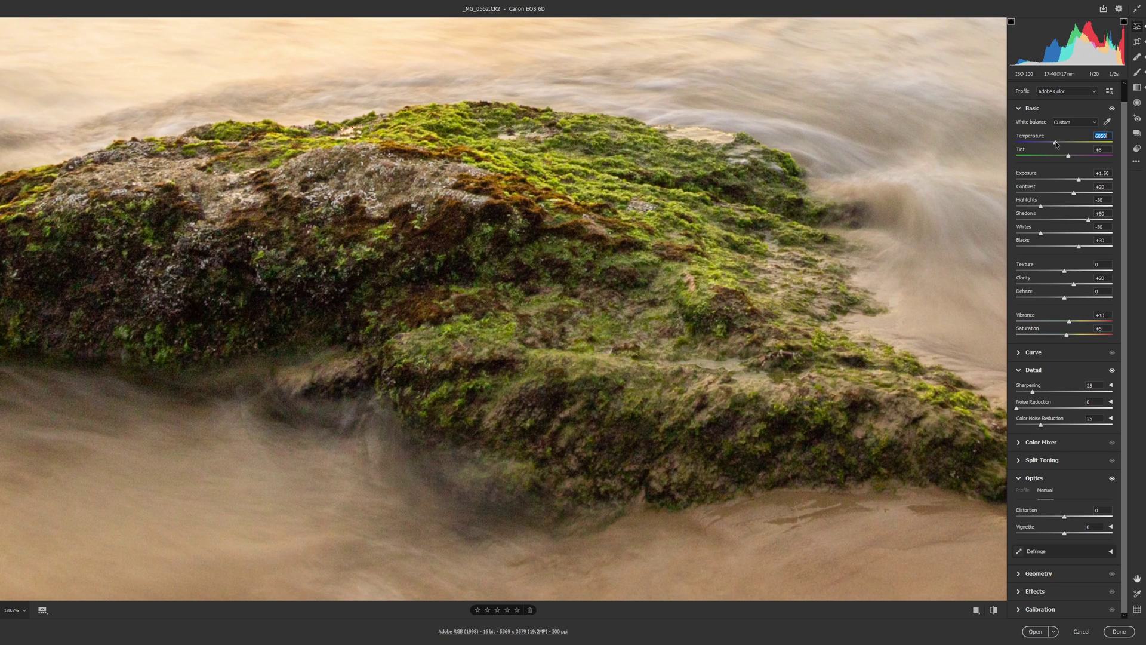
pyautogui.press('Return')
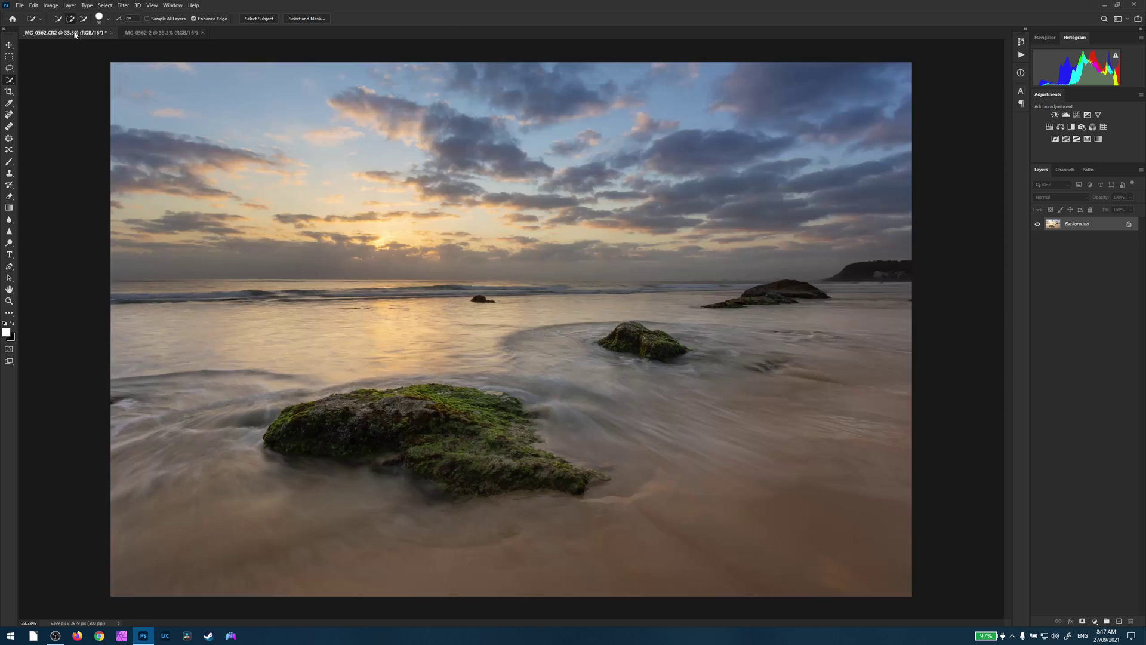
# Compare the original darker photo with the brightened copy, switching to the Move tool
pyautogui.click(74, 33)
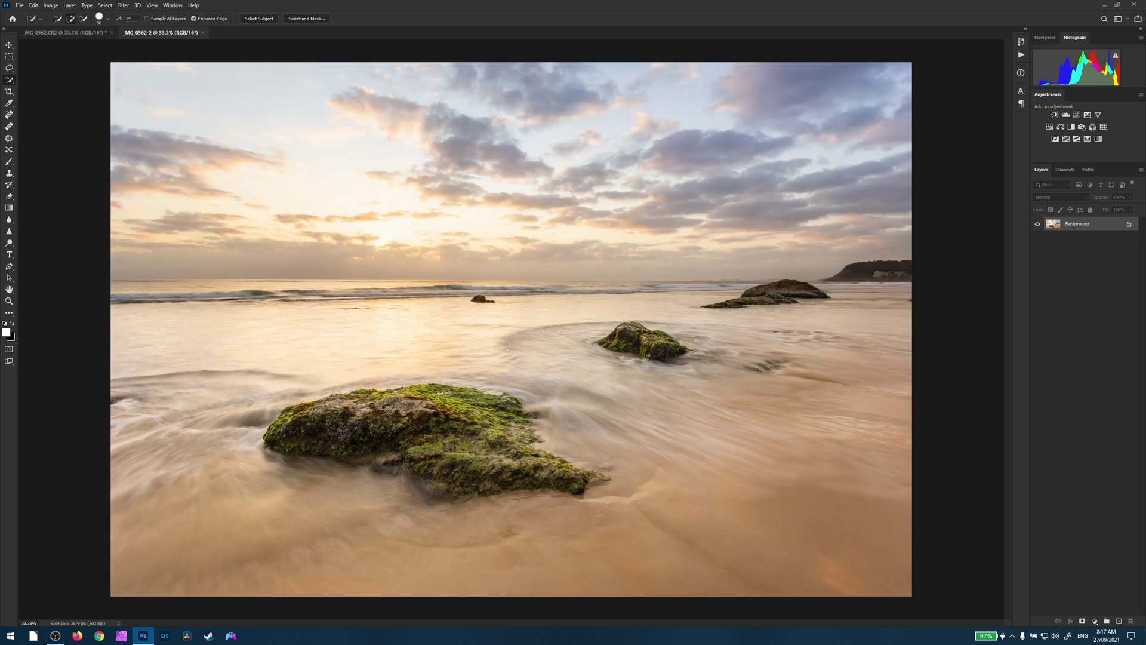
pyautogui.click(160, 33)
pyautogui.press('v')
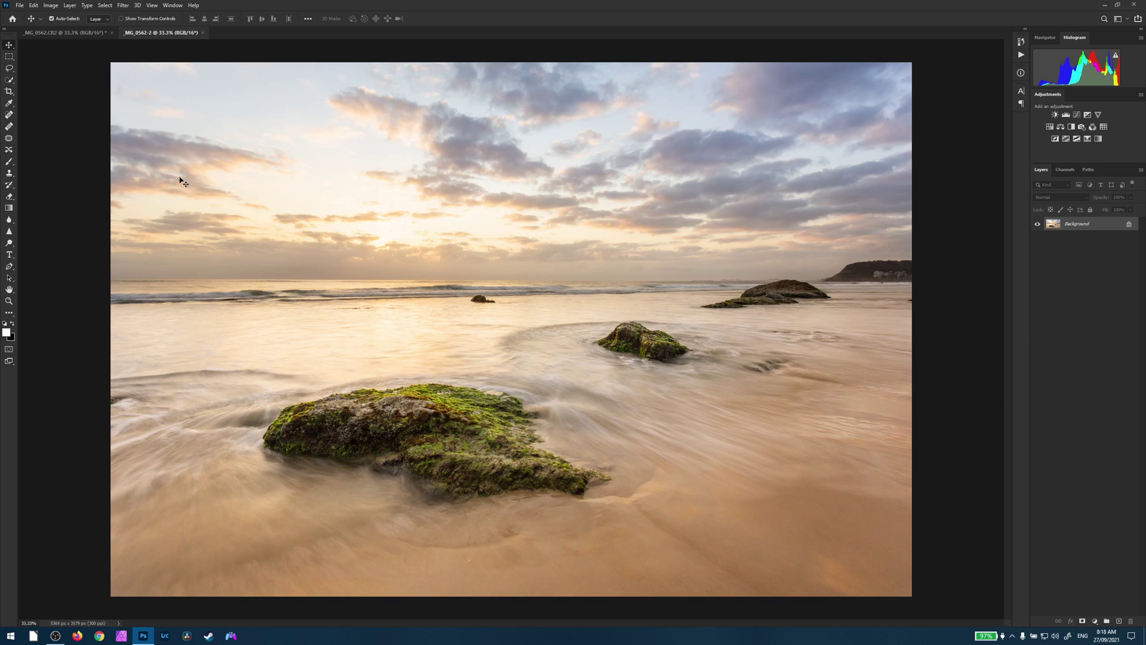
pyautogui.click(95, 33)
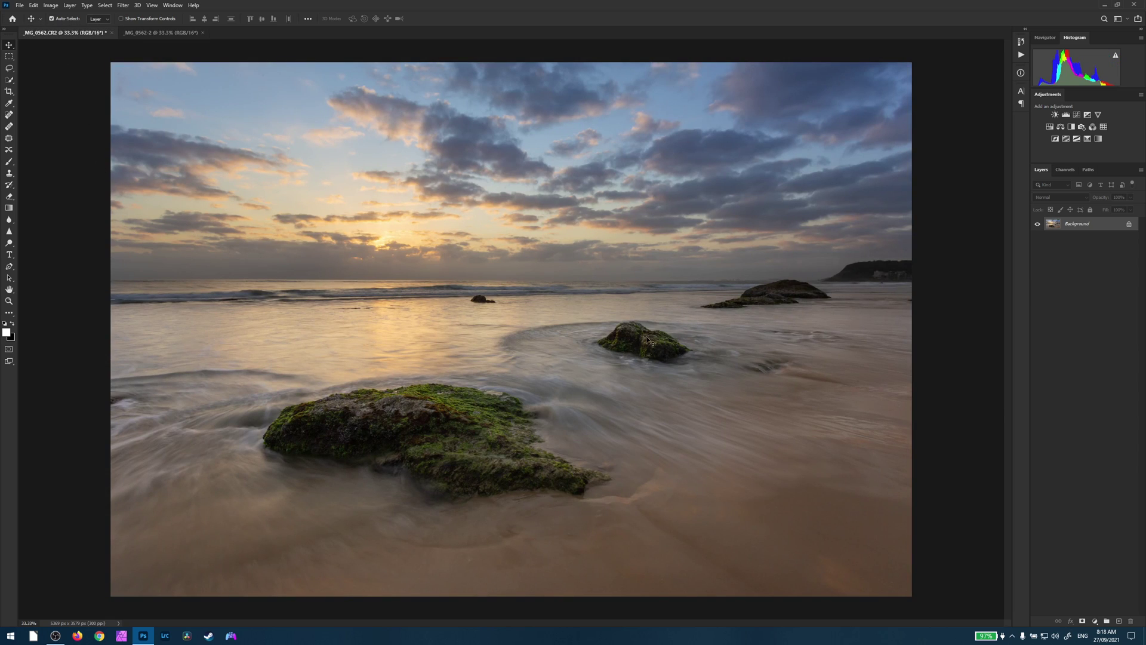
pyautogui.click(151, 34)
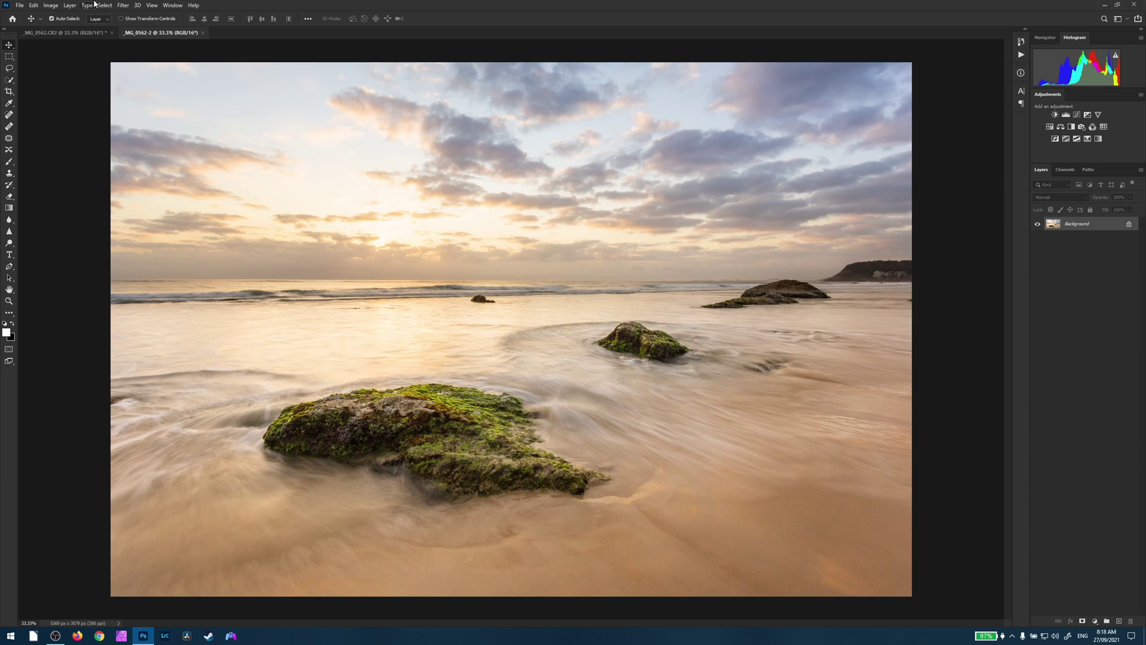
# Drag the brightened copy into _MG_0562.CR2 as Layer 1, close the copy unsaved, and align it
pyautogui.moveTo(143, 35); pyautogui.dragTo(181, 204)
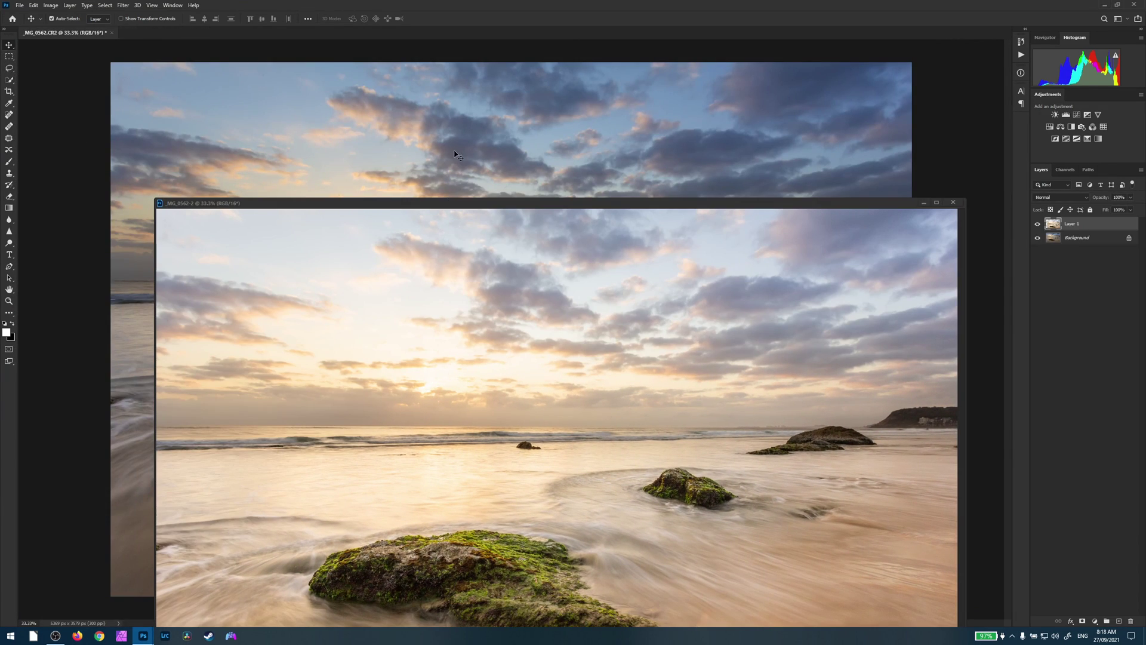
pyautogui.moveTo(457, 156); pyautogui.dragTo(458, 156)
pyautogui.click(957, 204)
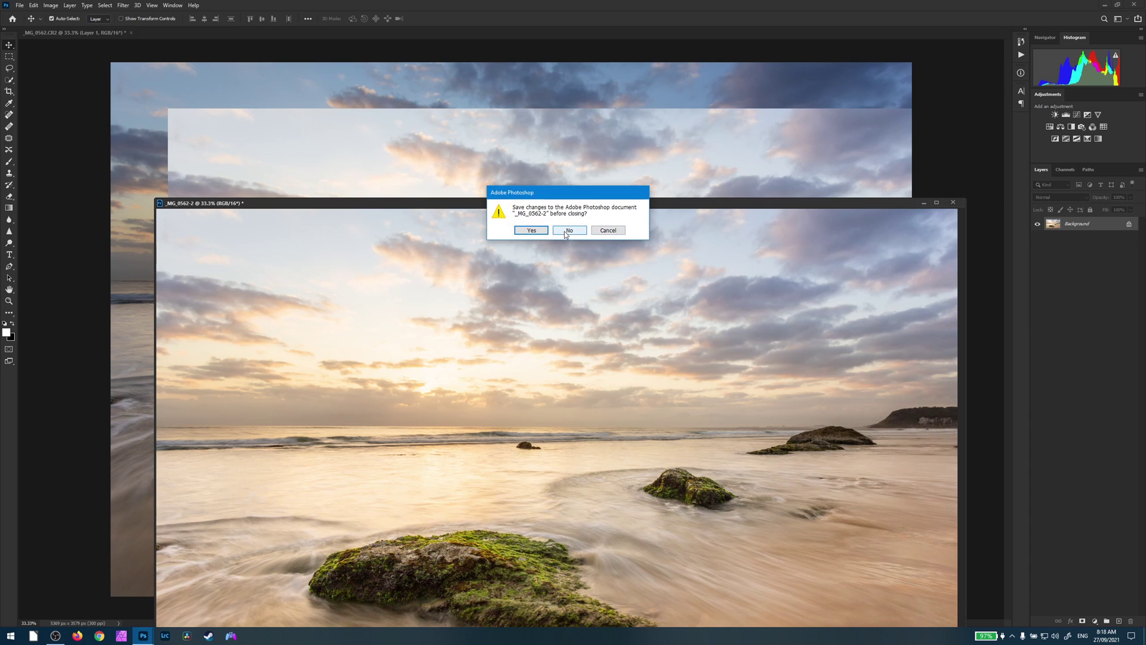
pyautogui.click(570, 233)
pyautogui.moveTo(266, 192); pyautogui.dragTo(209, 146)
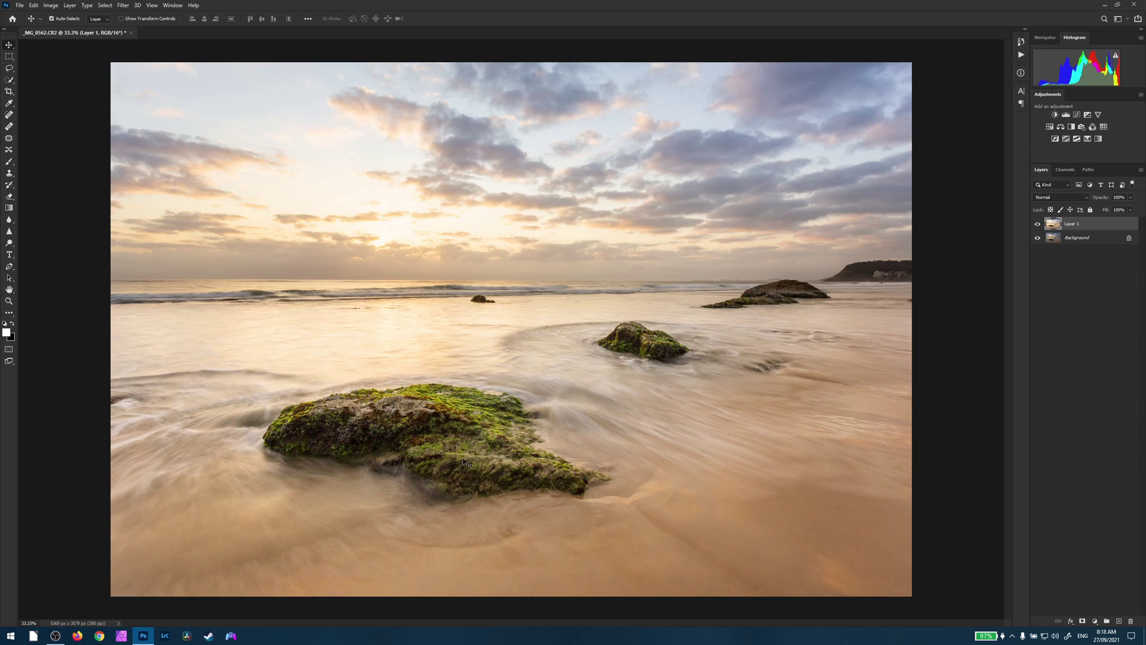
# With Quick Selection at brush size 250, select the left part of the foreground mossy rock
pyautogui.click(9, 81)
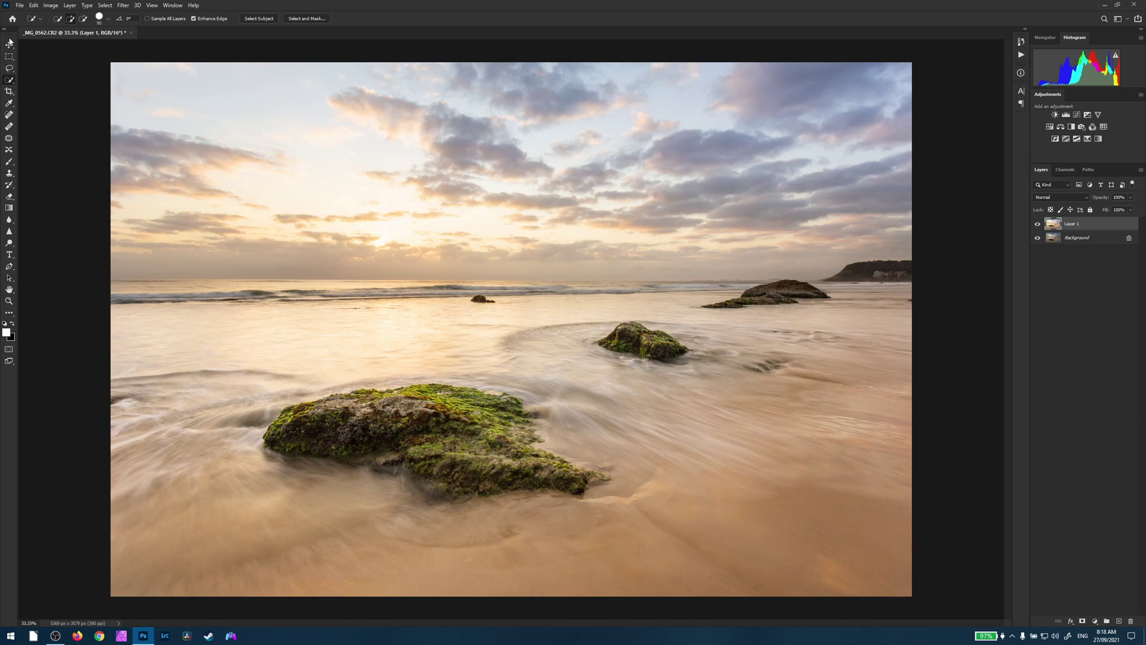
pyautogui.rightClick(10, 85)
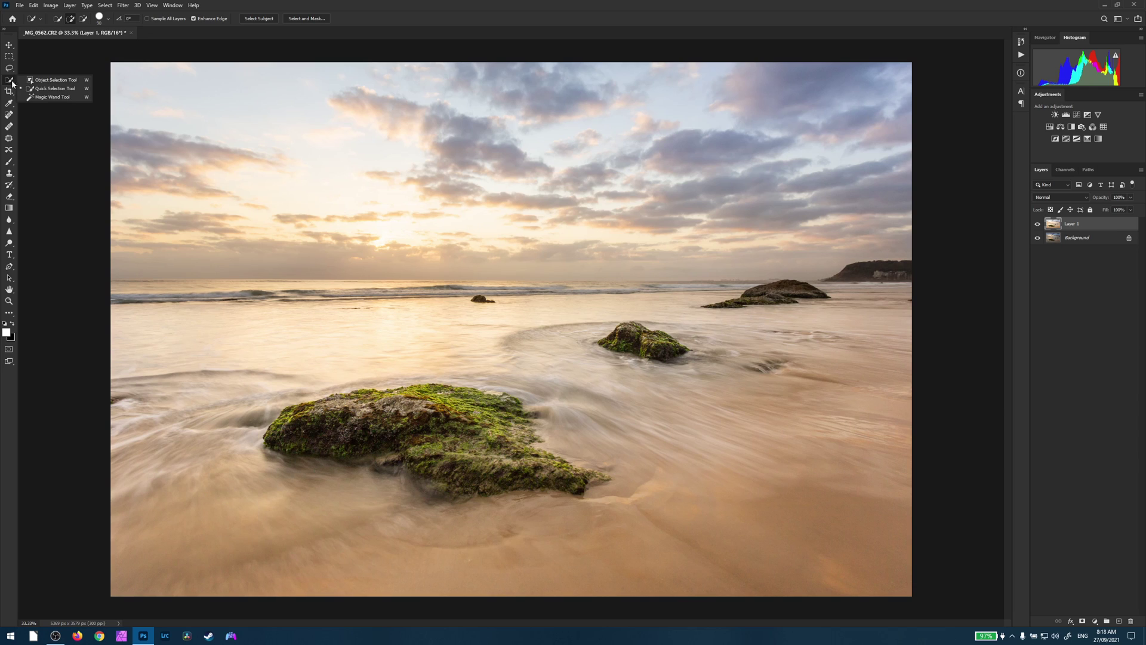
pyautogui.click(53, 90)
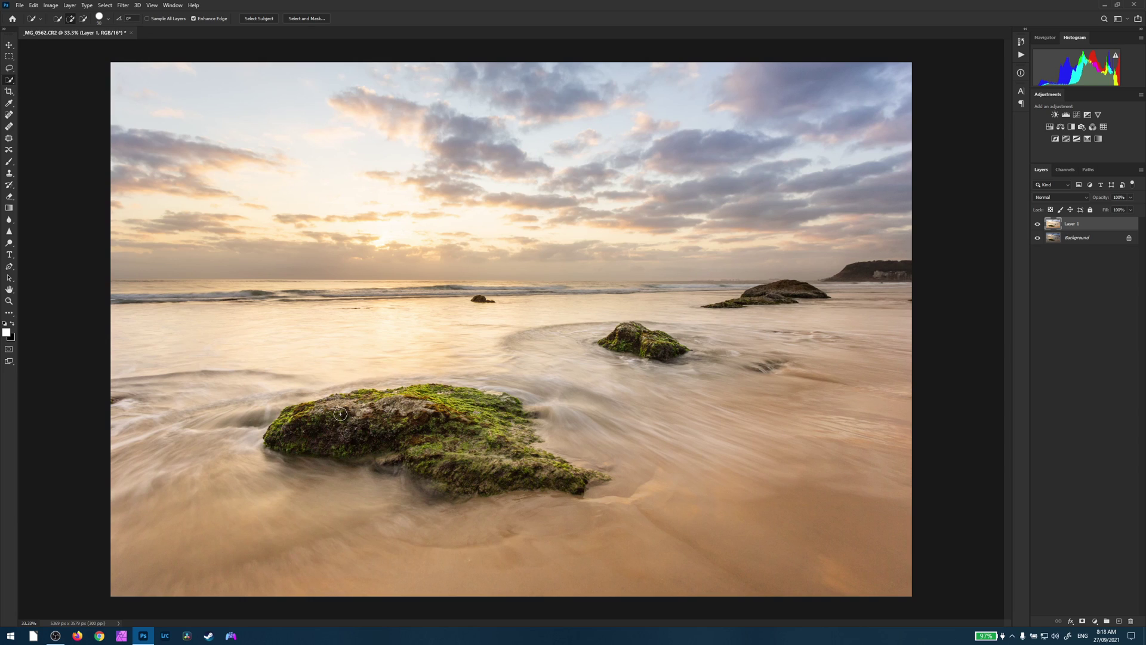
pyautogui.press(']')
pyautogui.press(']')
pyautogui.press(']')
pyautogui.press(']')
pyautogui.press(']')
pyautogui.press(']')
pyautogui.press(']')
pyautogui.press(']')
pyautogui.press('[')
pyautogui.press('[')
pyautogui.press('[')
pyautogui.moveTo(310, 427)
pyautogui.mouseDown()
pyautogui.moveTo(429, 410)
pyautogui.moveTo(484, 430)
pyautogui.moveTo(509, 462)
pyautogui.moveTo(442, 477)
pyautogui.moveTo(567, 475)
pyautogui.mouseUp()
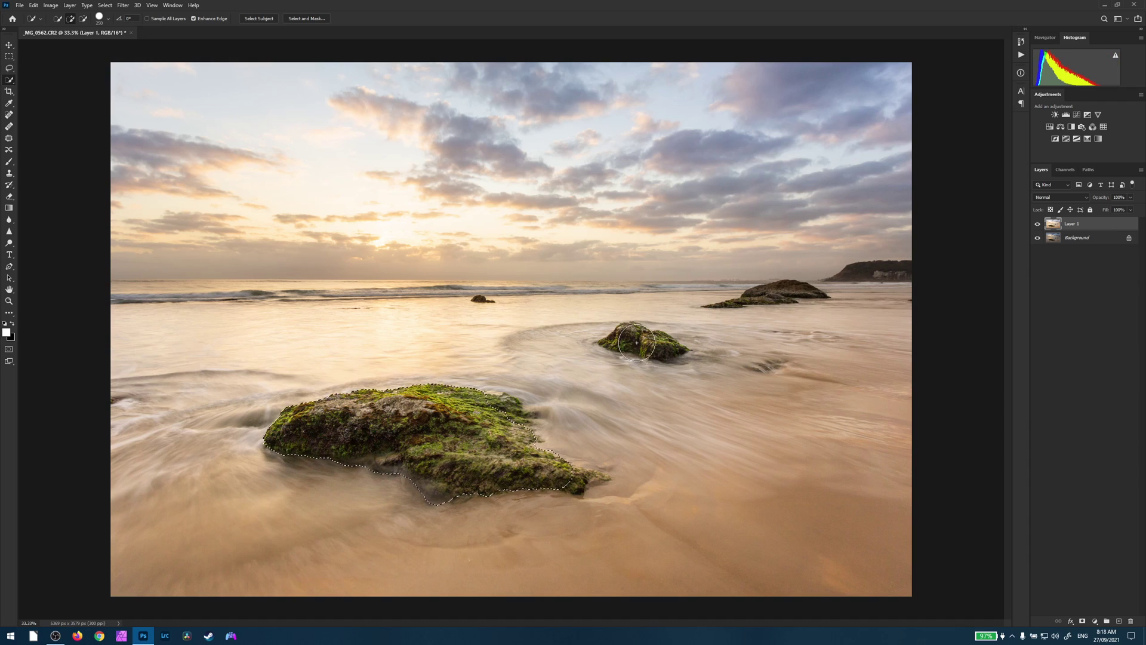
# At brush size 150, add the middle rock, far-right rock, headland and foreground rock's right tip
pyautogui.press('[')
pyautogui.press('[')
pyautogui.press('[')
pyautogui.moveTo(635, 340); pyautogui.dragTo(662, 346)
pyautogui.moveTo(773, 293); pyautogui.dragTo(809, 295)
pyautogui.moveTo(874, 275); pyautogui.dragTo(898, 276)
pyautogui.moveTo(588, 476); pyautogui.dragTo(573, 479)
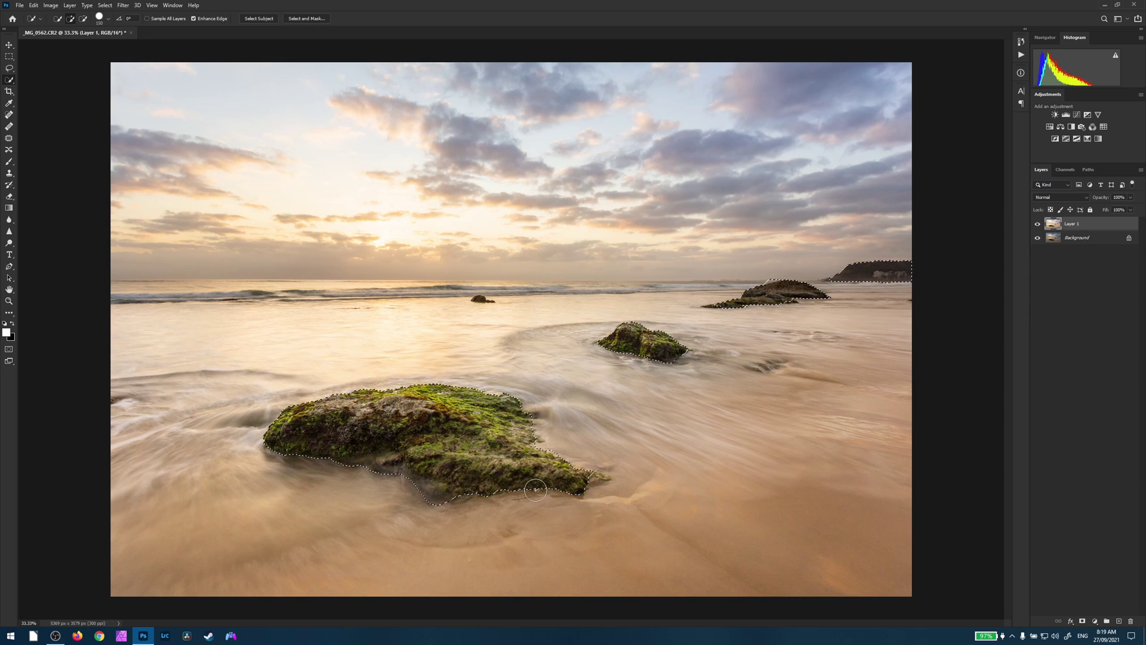
pyautogui.press('[')
pyautogui.press('[')
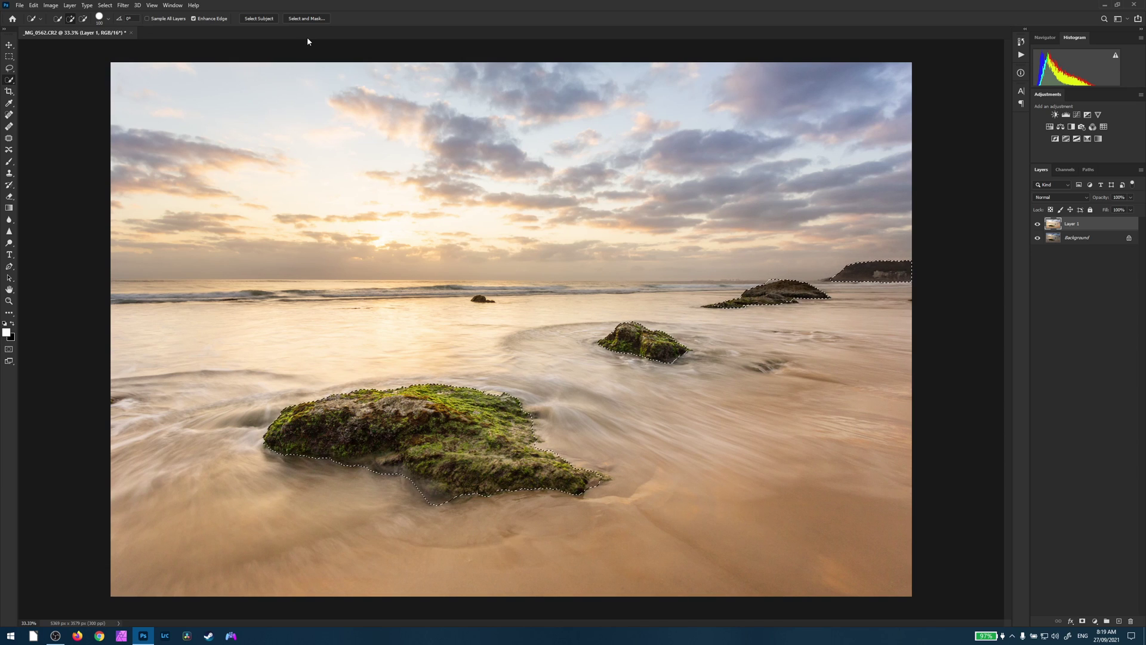
pyautogui.click(312, 19)
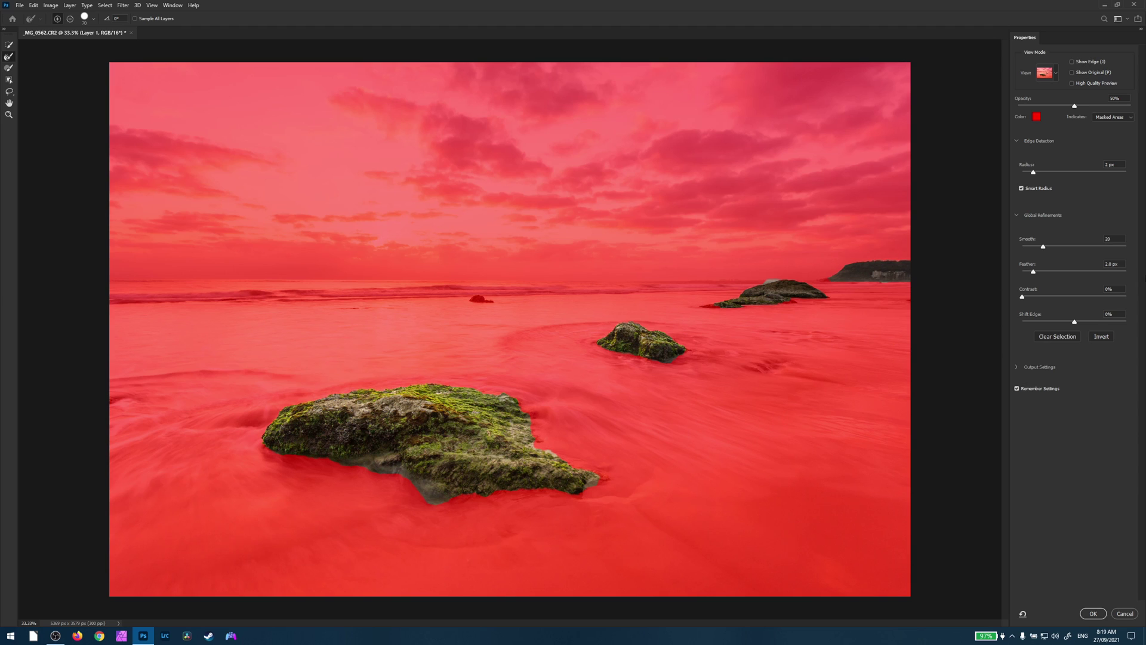
# Apply the Select and Mask refinement of Radius 2 px, Smooth 20, Feather 2.0 px
pyautogui.click(1092, 613)
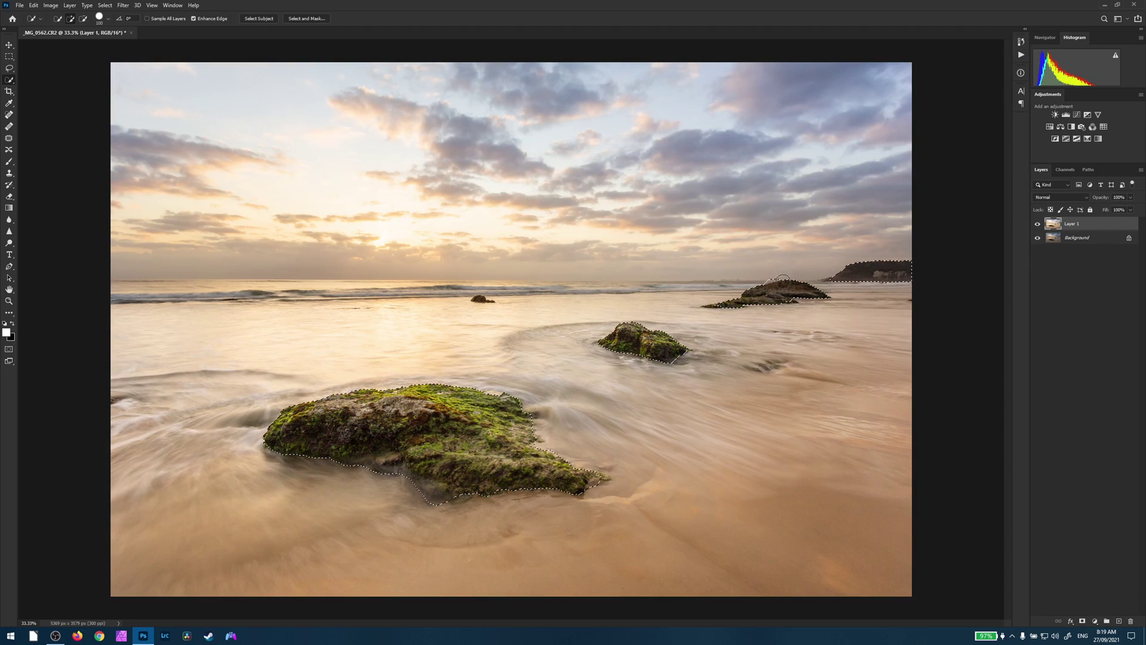
# Subtract the stray sky bulge above the far-right rock from the selection
pyautogui.scroll(5, 783, 278)
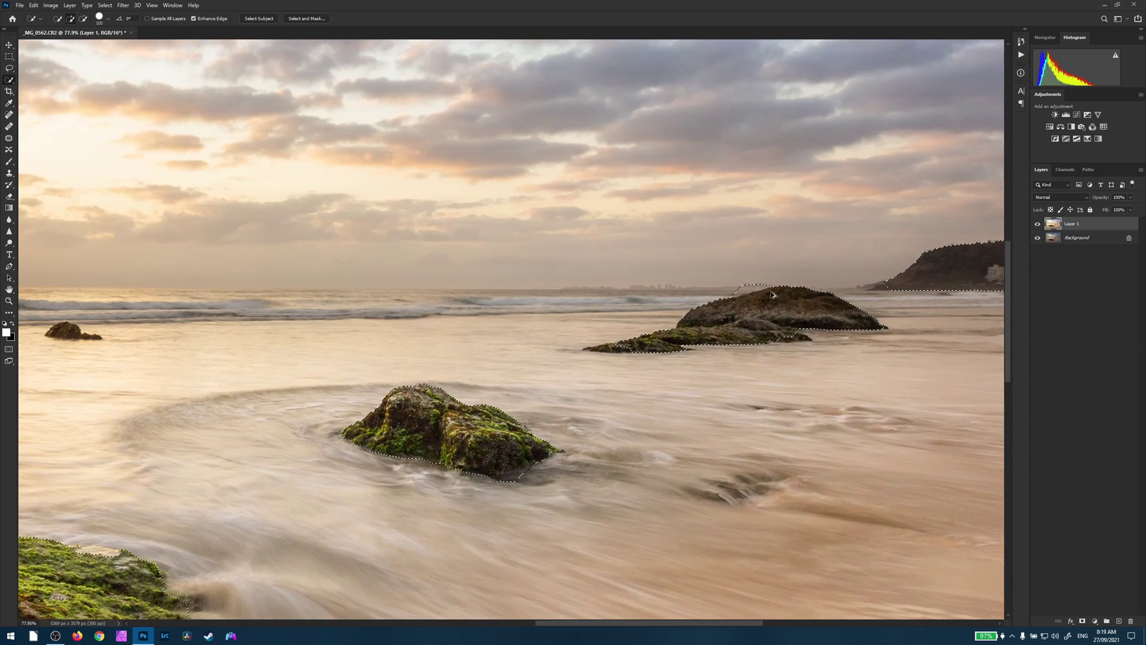
pyautogui.scroll(6, 773, 295)
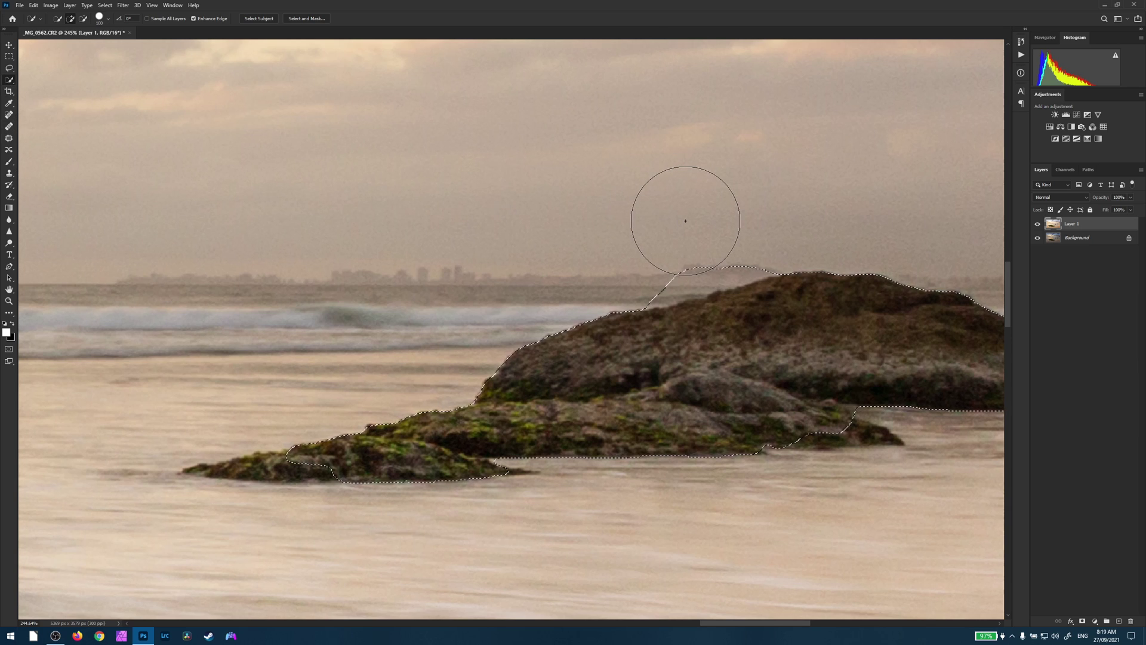
pyautogui.moveTo(723, 218)
pyautogui.mouseDown()
pyautogui.moveTo(659, 239)
pyautogui.moveTo(779, 219)
pyautogui.moveTo(692, 227)
pyautogui.moveTo(652, 248)
pyautogui.mouseUp()
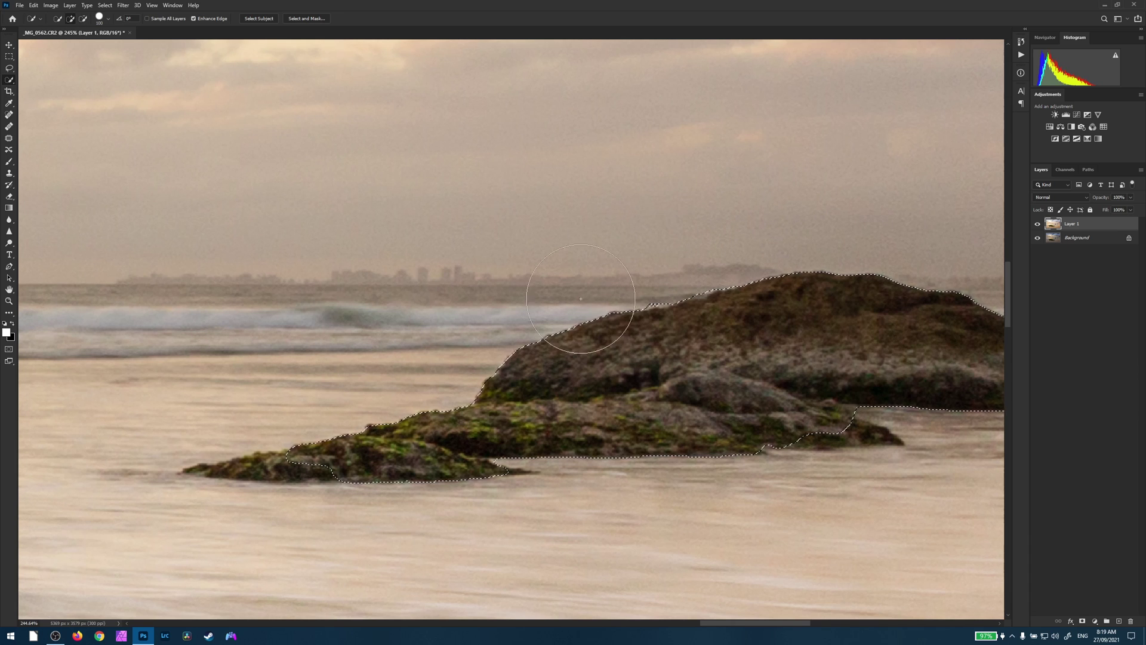
pyautogui.scroll(-10, 537, 310)
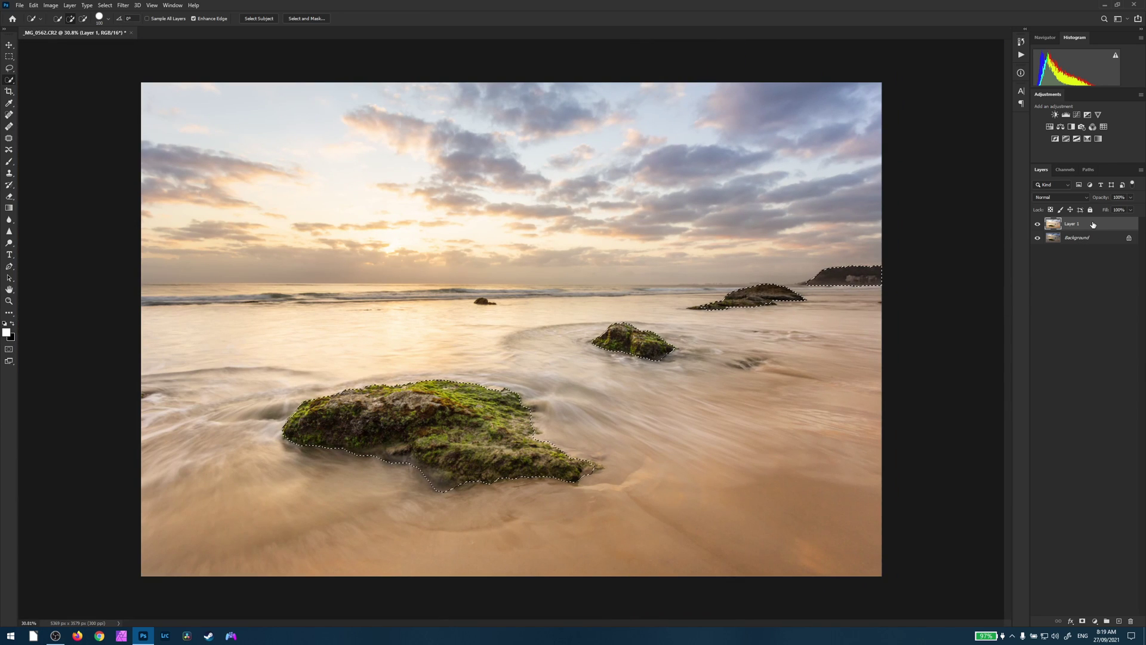
# Copy the selected rocks onto Layer 2 and hide Layer 1 and the Background
pyautogui.hotkey('ctrl', 'j')
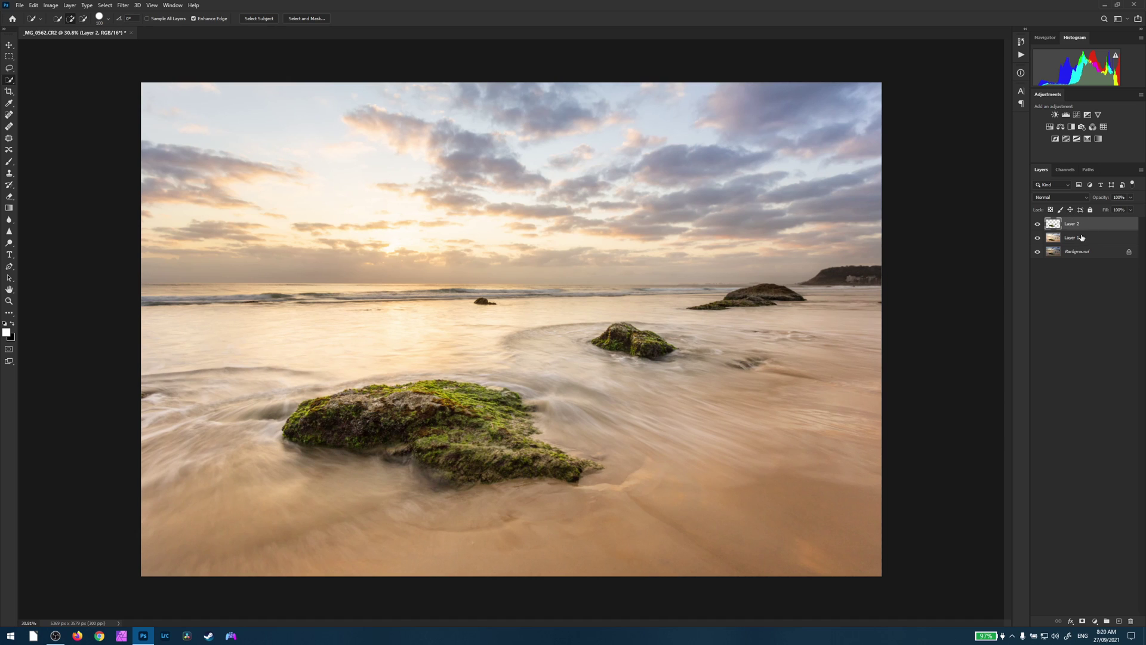
pyautogui.click(1037, 237)
pyautogui.click(1037, 251)
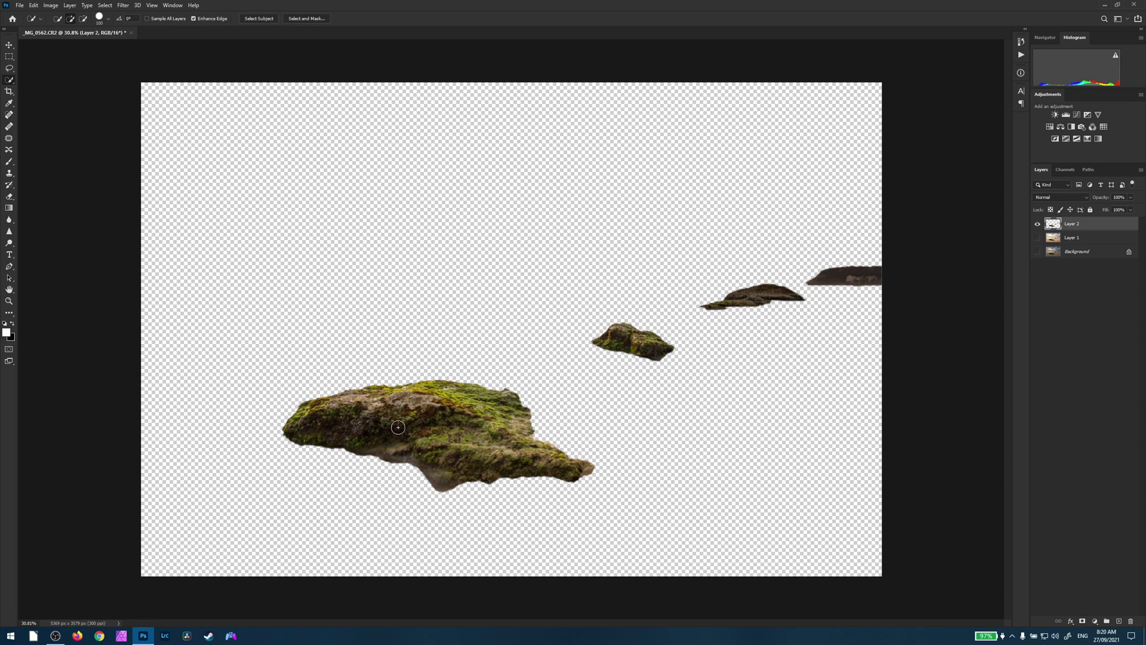
# Delete Layer 1 and make the Background visible again
pyautogui.click(1083, 241)
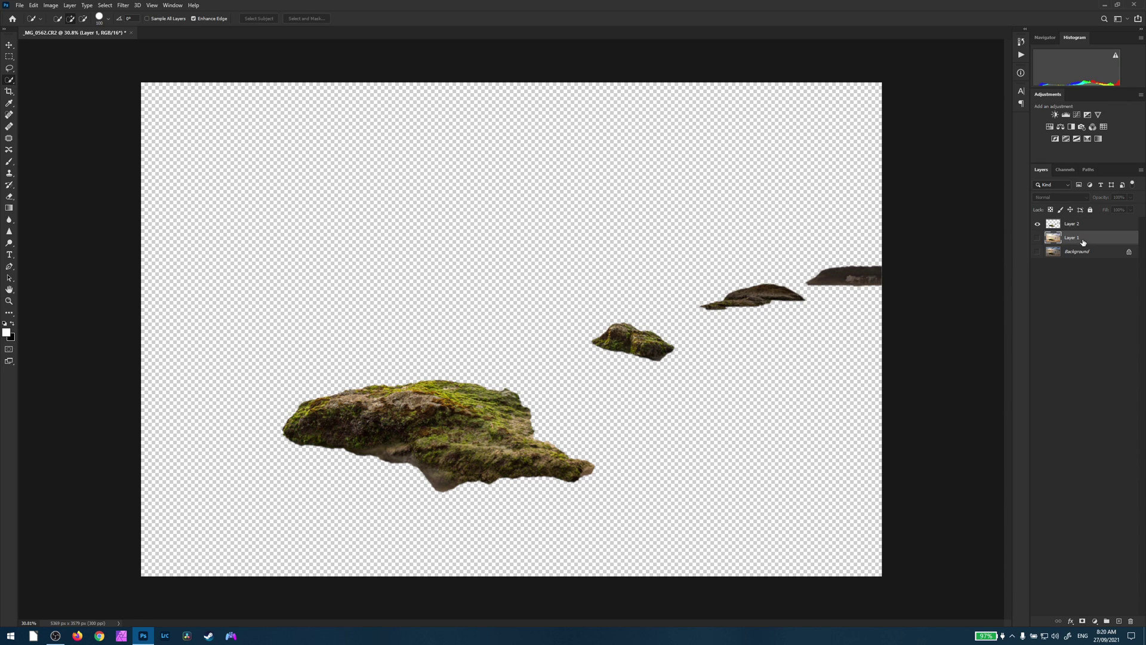
pyautogui.rightClick(1084, 241)
pyautogui.press('Escape')
pyautogui.hotkey('ctrl', ',')
pyautogui.rightClick(1095, 243)
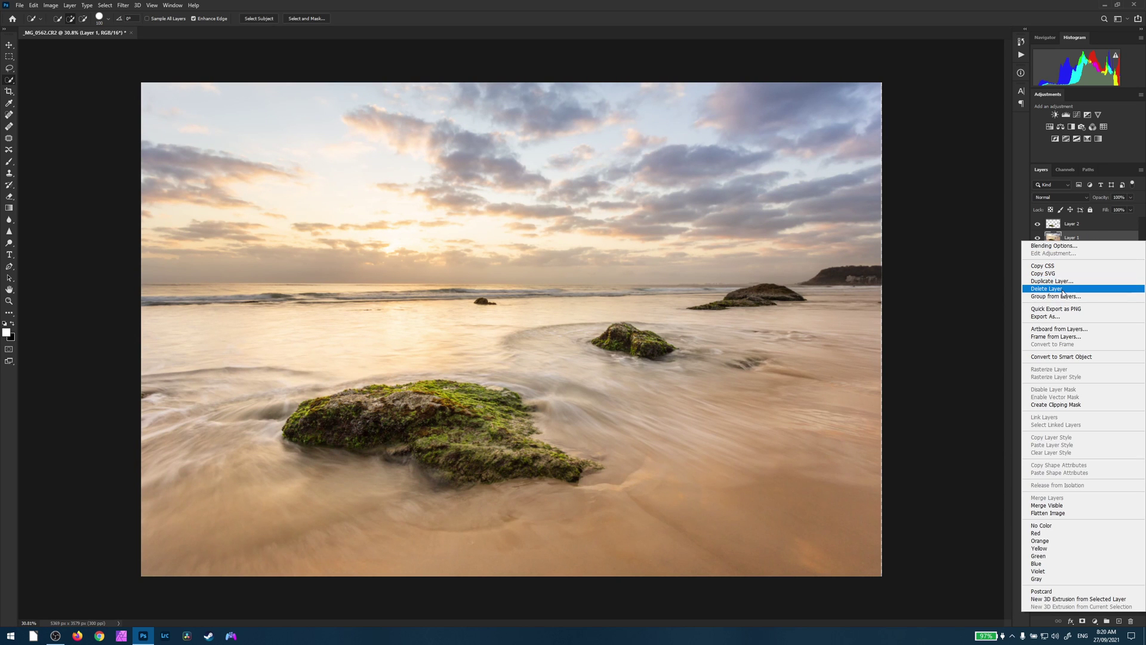
pyautogui.click(1062, 291)
pyautogui.click(522, 231)
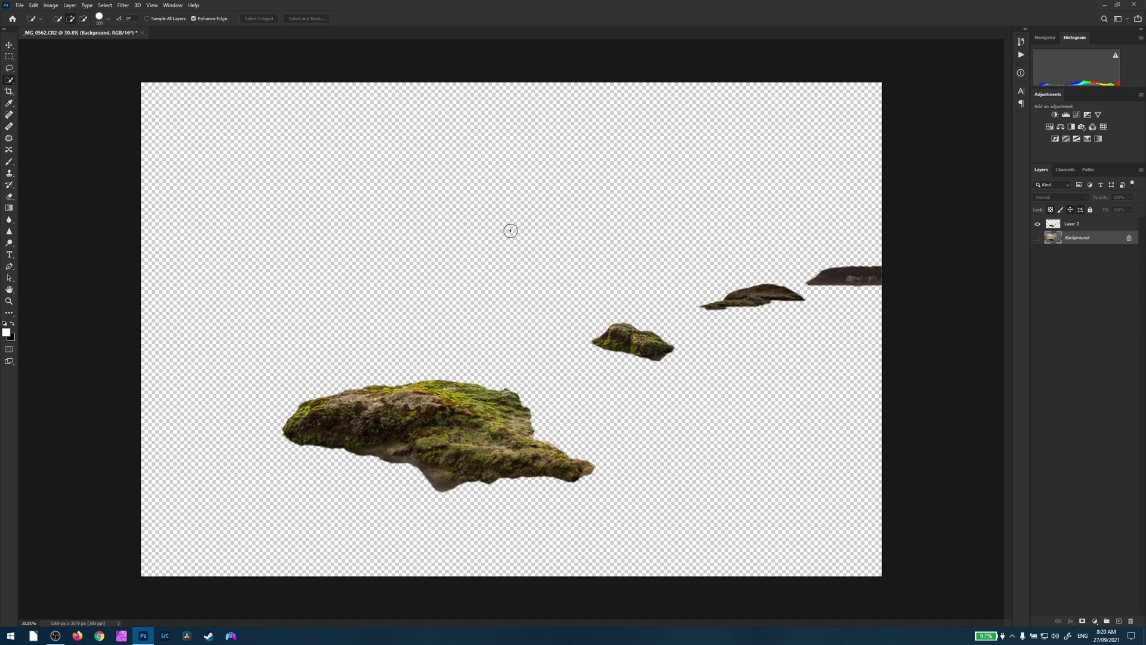
pyautogui.click(1037, 238)
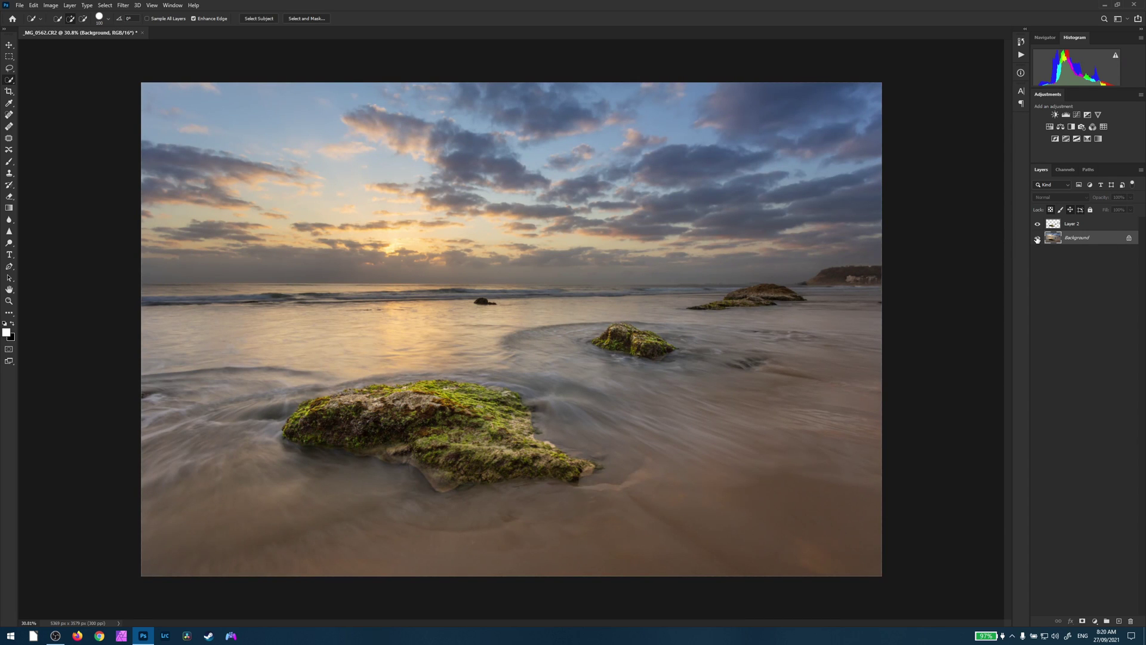
# Toggle Layer 2's visibility to compare the brightened rocks, then select Layer 2
pyautogui.click(1039, 224)
pyautogui.click(1039, 224)
pyautogui.click(1039, 224)
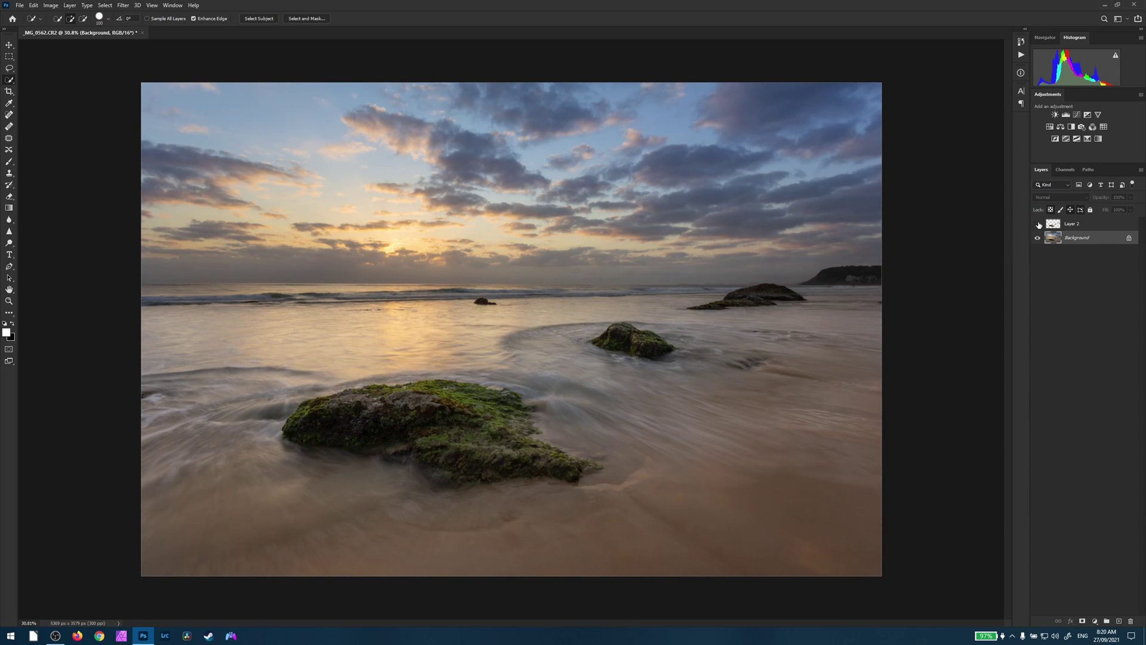
pyautogui.click(1038, 224)
pyautogui.click(1039, 224)
pyautogui.click(1039, 223)
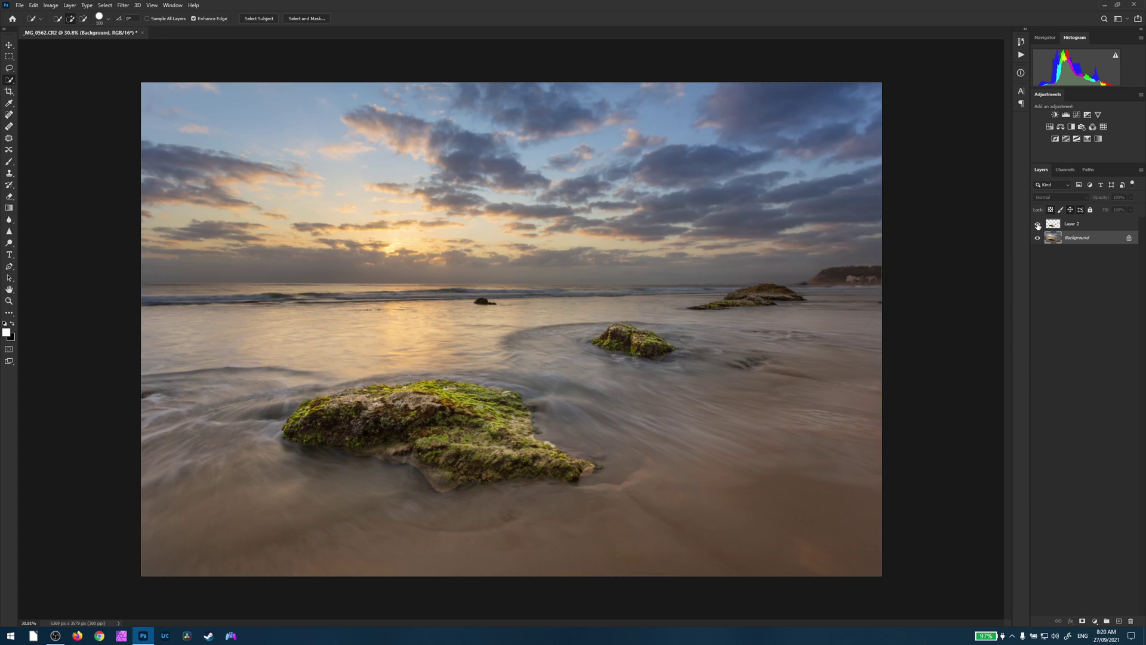
pyautogui.click(1107, 228)
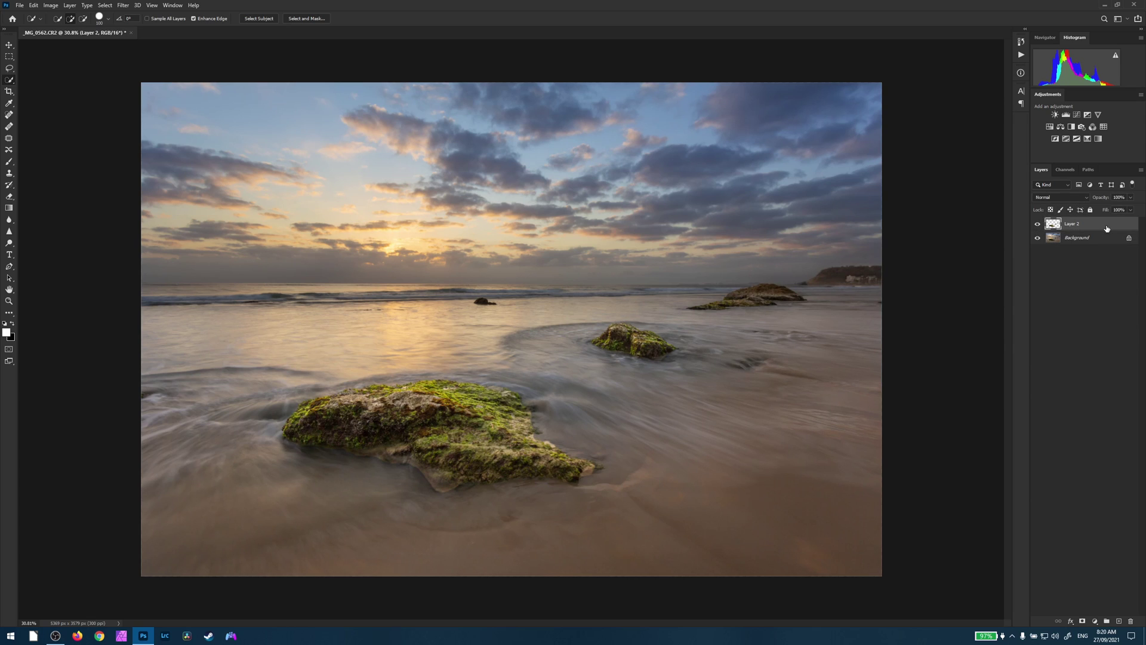
# Add a black layer mask to Layer 2 and pick the Brush with swapped colours
pyautogui.click(1083, 621)
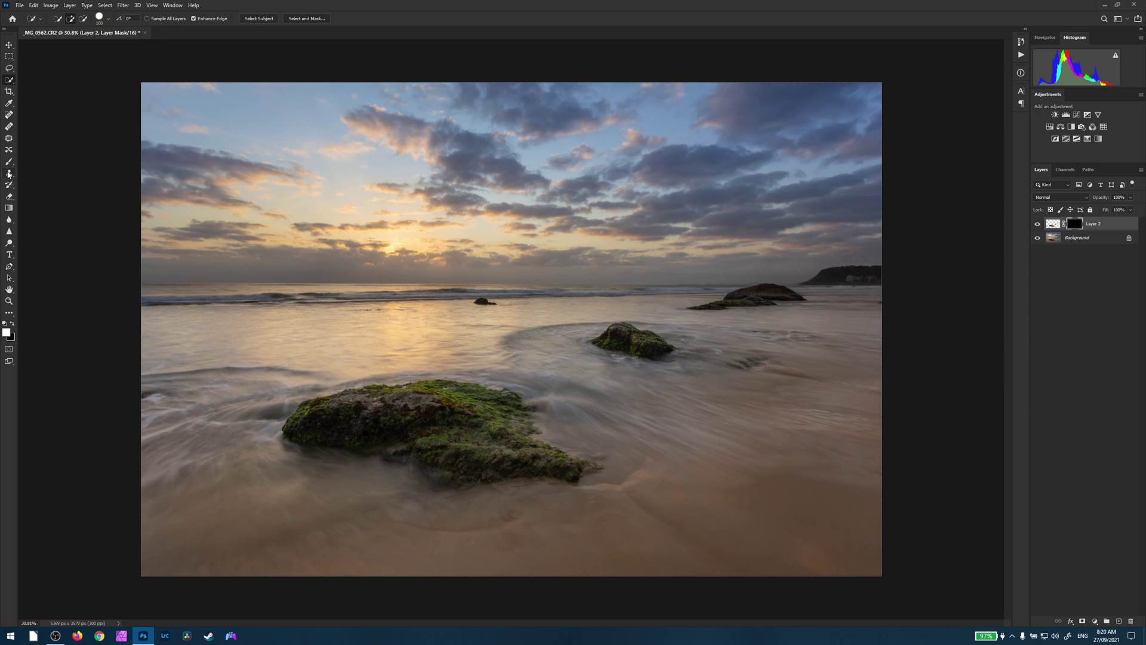
pyautogui.click(9, 163)
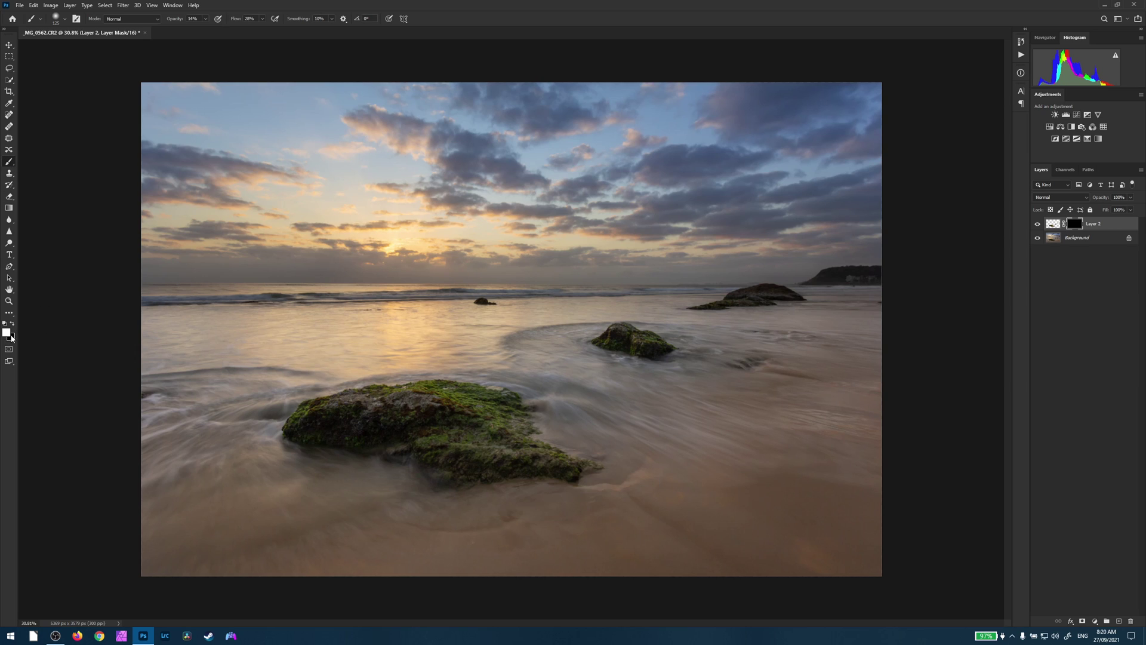
pyautogui.click(12, 324)
# Lower the brush opacity and flow and enlarge the brush to 400
pyautogui.click(206, 20)
pyautogui.click(262, 18)
pyautogui.click(9, 162)
pyautogui.press(']')
pyautogui.press(']')
pyautogui.press(']')
pyautogui.press(']')
pyautogui.press(']')
pyautogui.press(']')
pyautogui.press(']')
pyautogui.press(']')
# Paint the mask white over the small rock and the large mossy rock, then reduce the brush to 300
pyautogui.moveTo(493, 406)
pyautogui.mouseDown()
pyautogui.moveTo(442, 380)
pyautogui.moveTo(419, 389)
pyautogui.moveTo(563, 416)
pyautogui.moveTo(463, 410)
pyautogui.moveTo(497, 444)
pyautogui.moveTo(429, 439)
pyautogui.moveTo(535, 454)
pyautogui.moveTo(436, 449)
pyautogui.moveTo(641, 465)
pyautogui.moveTo(496, 442)
pyautogui.moveTo(597, 471)
pyautogui.moveTo(526, 424)
pyautogui.moveTo(453, 405)
pyautogui.moveTo(476, 391)
pyautogui.moveTo(283, 420)
pyautogui.moveTo(321, 401)
pyautogui.moveTo(268, 433)
pyautogui.moveTo(443, 388)
pyautogui.moveTo(527, 411)
pyautogui.mouseUp()
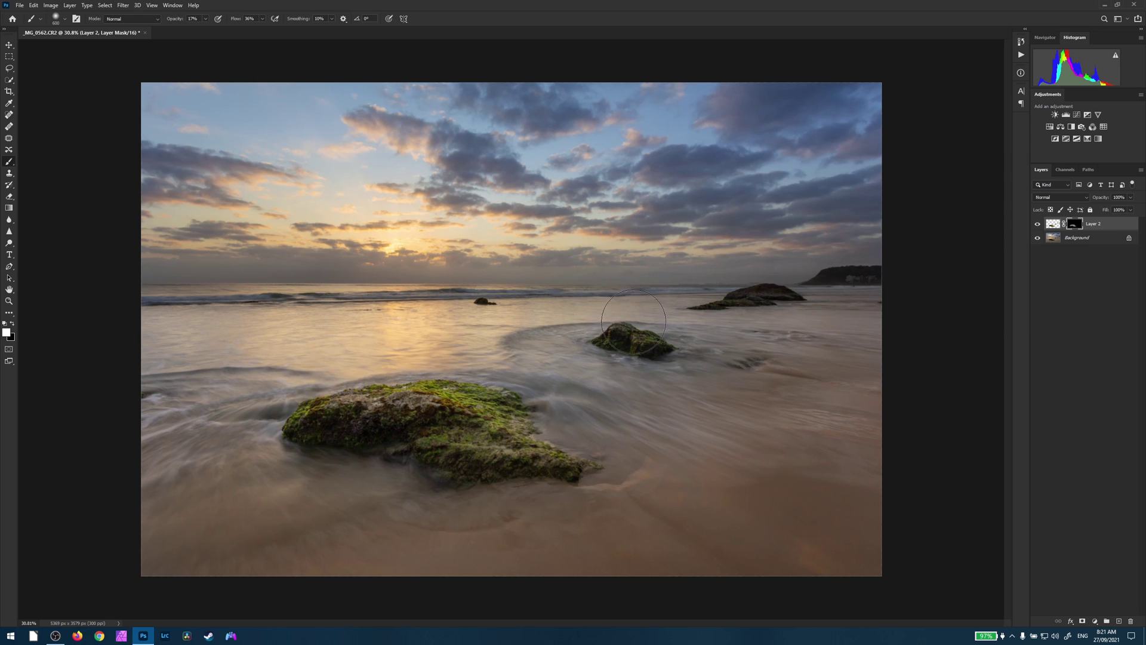
pyautogui.moveTo(633, 321)
pyautogui.mouseDown()
pyautogui.moveTo(612, 349)
pyautogui.moveTo(612, 384)
pyautogui.moveTo(480, 437)
pyautogui.moveTo(430, 441)
pyautogui.moveTo(428, 451)
pyautogui.moveTo(506, 468)
pyautogui.moveTo(353, 453)
pyautogui.moveTo(324, 438)
pyautogui.moveTo(427, 419)
pyautogui.moveTo(331, 433)
pyautogui.moveTo(410, 435)
pyautogui.moveTo(346, 440)
pyautogui.mouseUp()
pyautogui.press('[')
pyautogui.press('[')
pyautogui.press('[')
# Toggle Layer 2 on and off repeatedly to compare the brightened rocks
pyautogui.click(1038, 225)
pyautogui.click(1037, 225)
pyautogui.click(1037, 224)
pyautogui.click(1038, 224)
pyautogui.click(1038, 227)
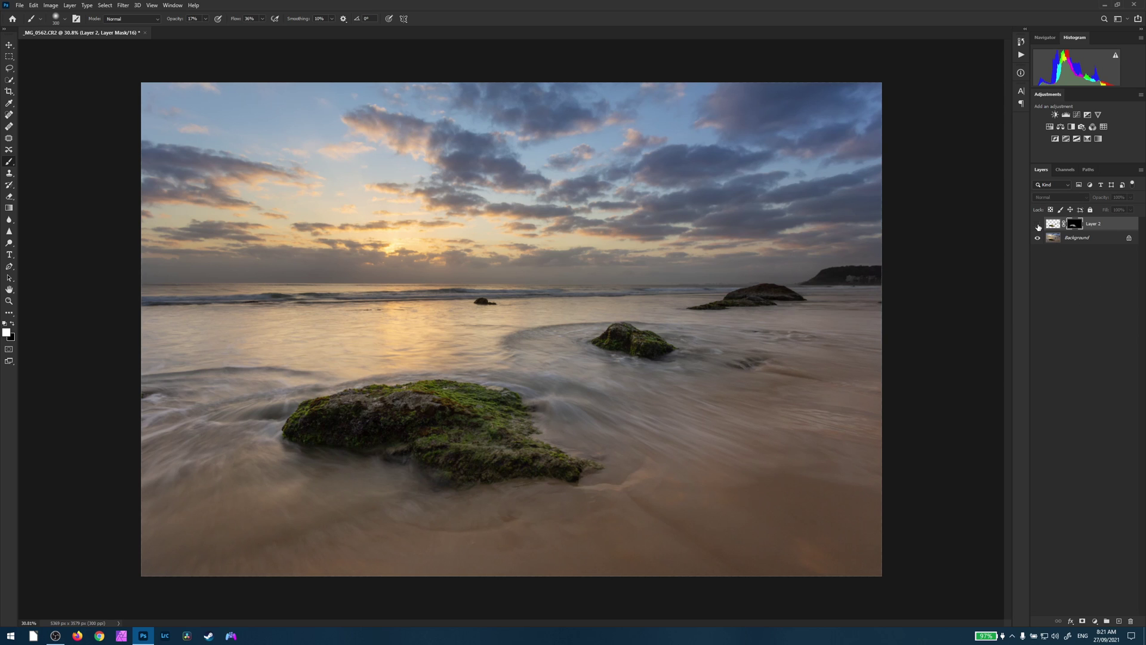
pyautogui.click(1038, 226)
pyautogui.click(1038, 225)
pyautogui.click(1038, 225)
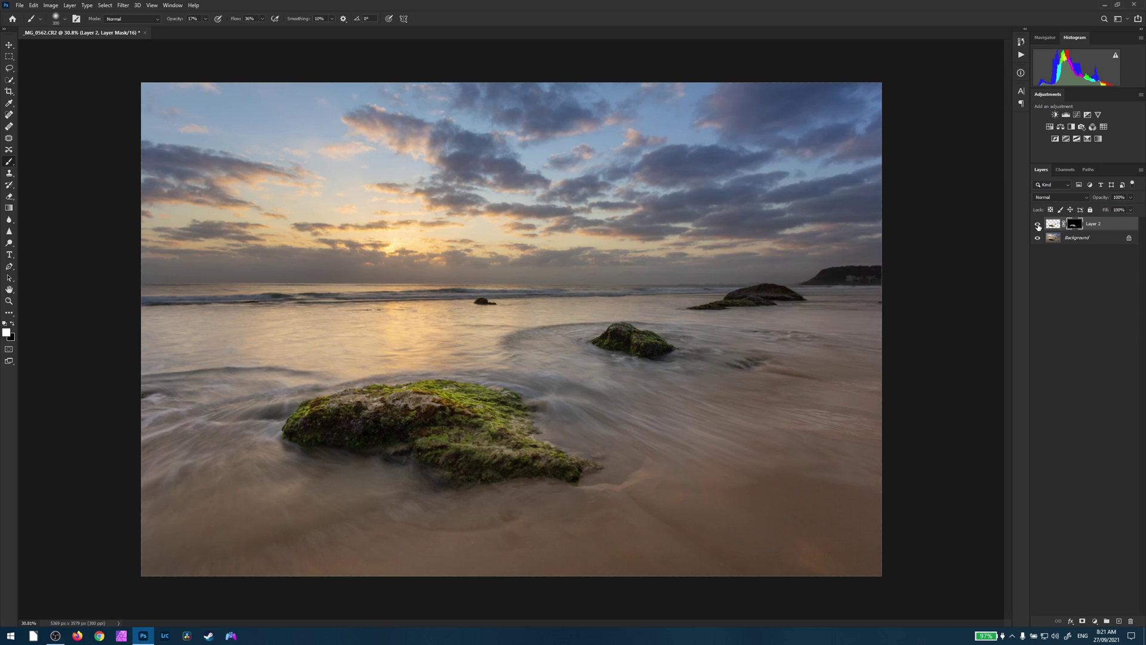
pyautogui.scroll(5, 674, 345)
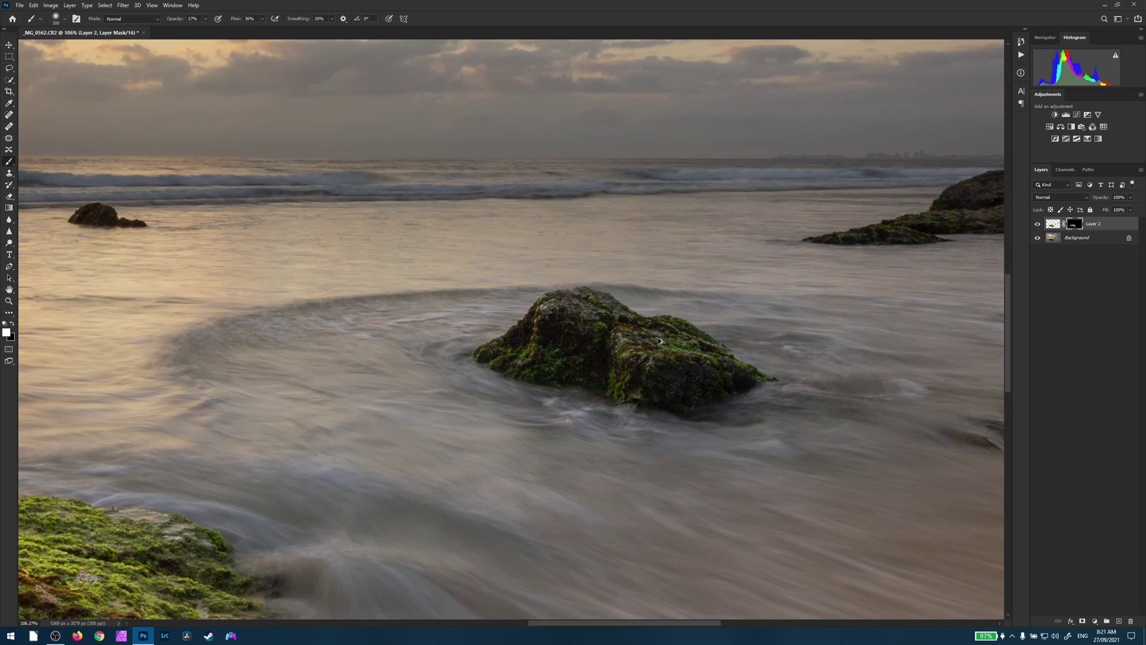
# With a 125 brush, paint brightness onto the middle mossy rock's top and the headland buildings
pyautogui.press('[')
pyautogui.press('[')
pyautogui.press('[')
pyautogui.press('[')
pyautogui.press('[')
pyautogui.moveTo(745, 367)
pyautogui.mouseDown()
pyautogui.moveTo(661, 340)
pyautogui.moveTo(619, 342)
pyautogui.moveTo(575, 305)
pyautogui.moveTo(633, 306)
pyautogui.moveTo(547, 308)
pyautogui.mouseUp()
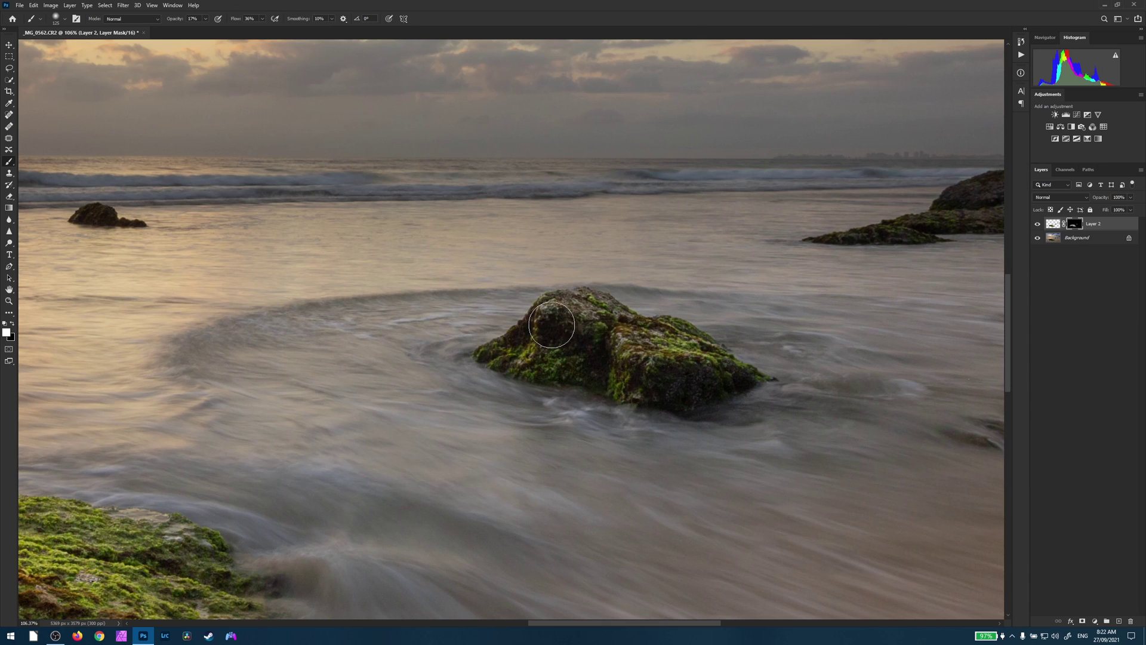
pyautogui.moveTo(672, 624); pyautogui.dragTo(755, 624)
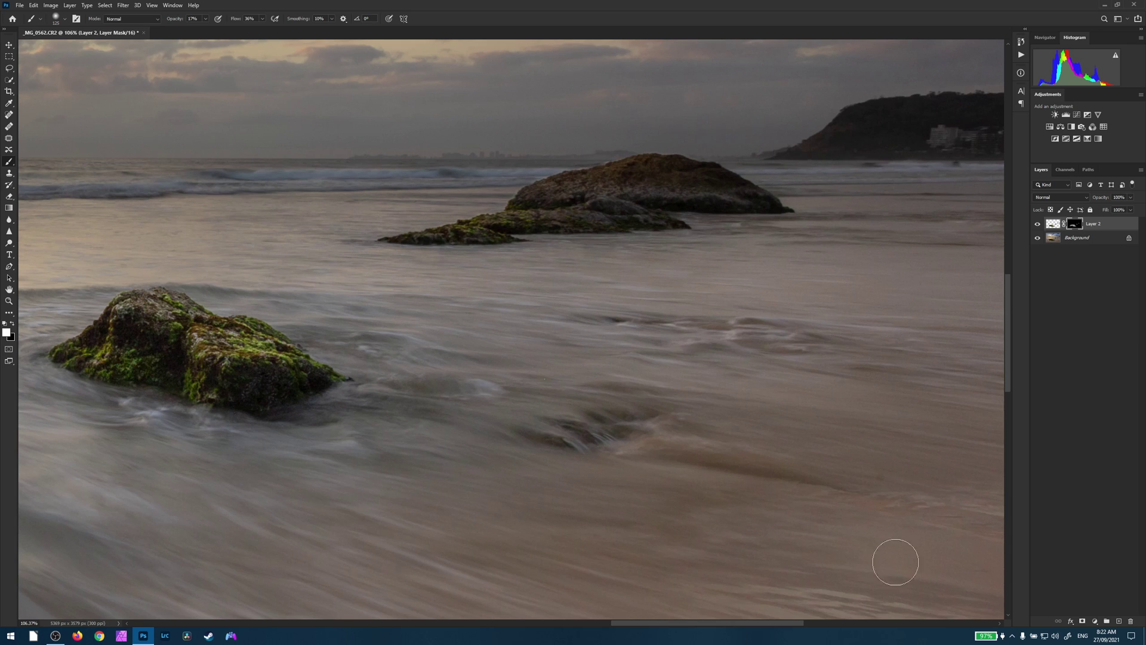
pyautogui.moveTo(793, 622); pyautogui.dragTo(829, 623)
pyautogui.moveTo(750, 136)
pyautogui.mouseDown()
pyautogui.moveTo(879, 145)
pyautogui.moveTo(735, 139)
pyautogui.moveTo(888, 146)
pyautogui.moveTo(733, 146)
pyautogui.mouseUp()
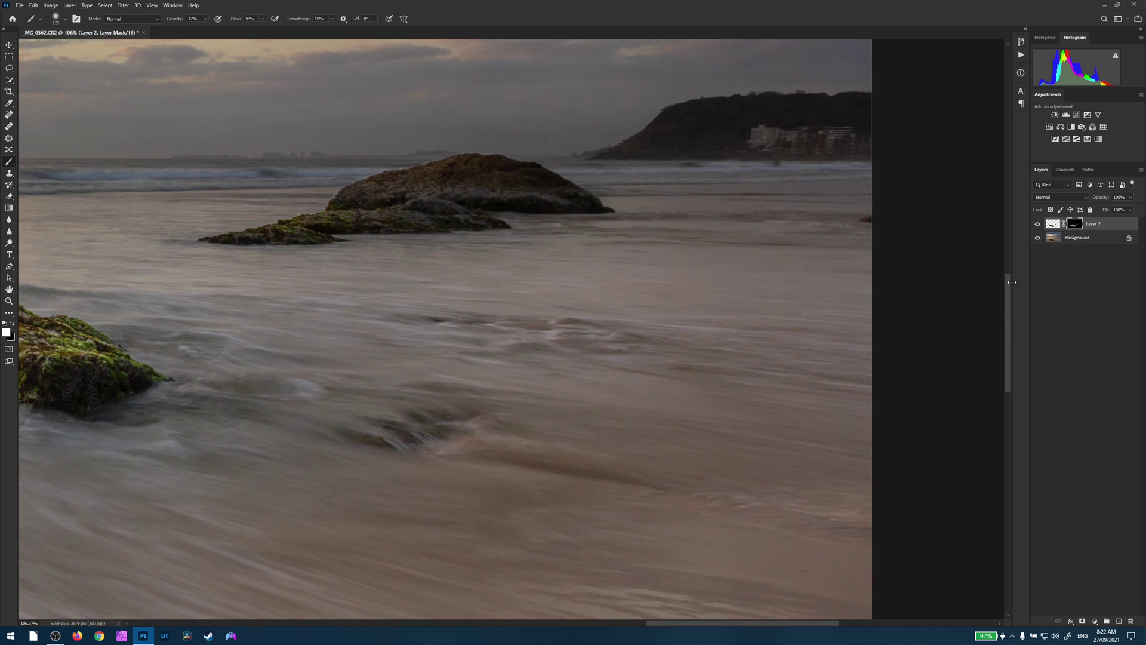
# Toggle Layer 2 on and off to compare the result, then zoom back out
pyautogui.click(1037, 225)
pyautogui.click(1037, 225)
pyautogui.click(1037, 225)
pyautogui.click(1037, 225)
pyautogui.click(1037, 225)
pyautogui.click(1037, 225)
pyautogui.scroll(-3, 469, 387)
pyautogui.scroll(-3, 469, 387)
pyautogui.scroll(1, 464, 395)
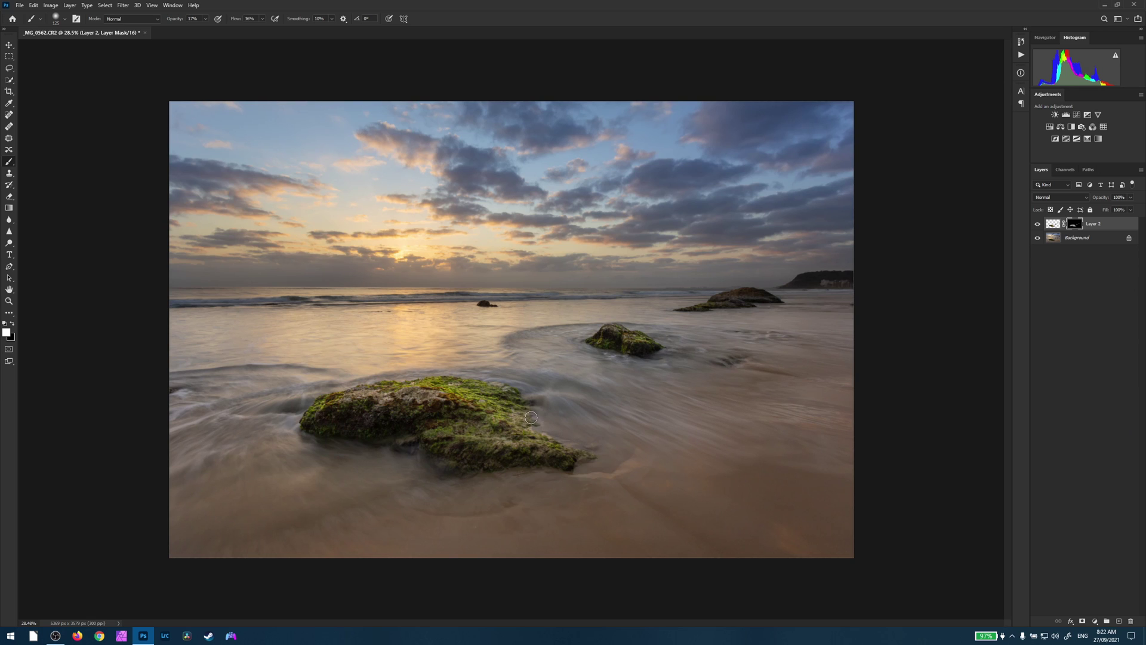
pyautogui.click(1037, 238)
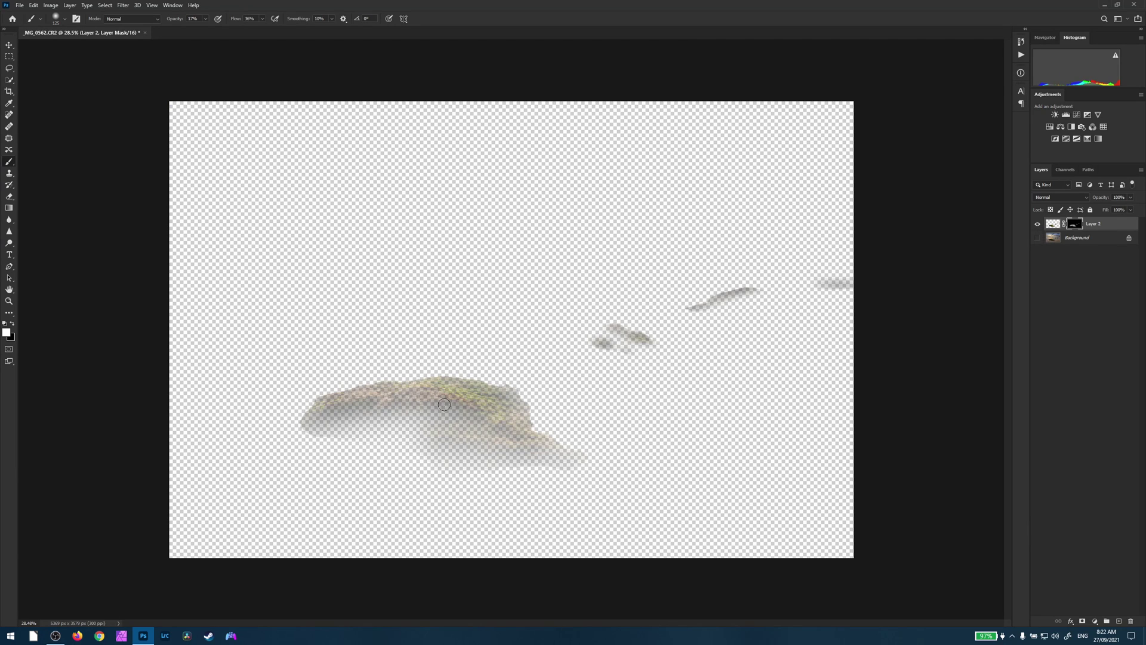
pyautogui.click(1039, 238)
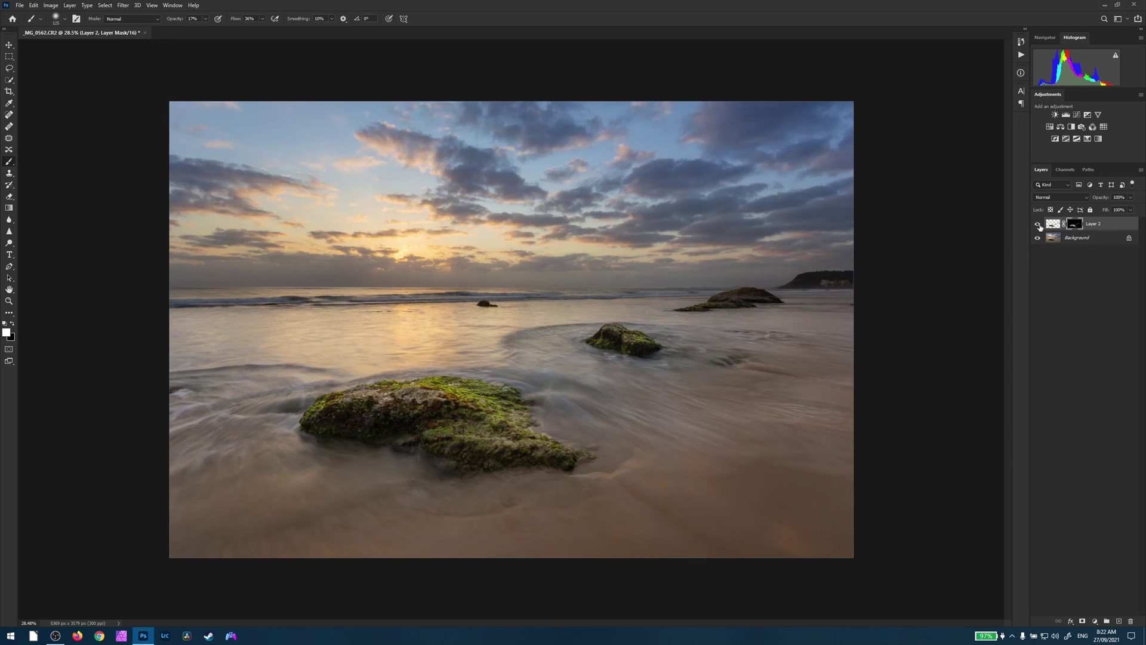